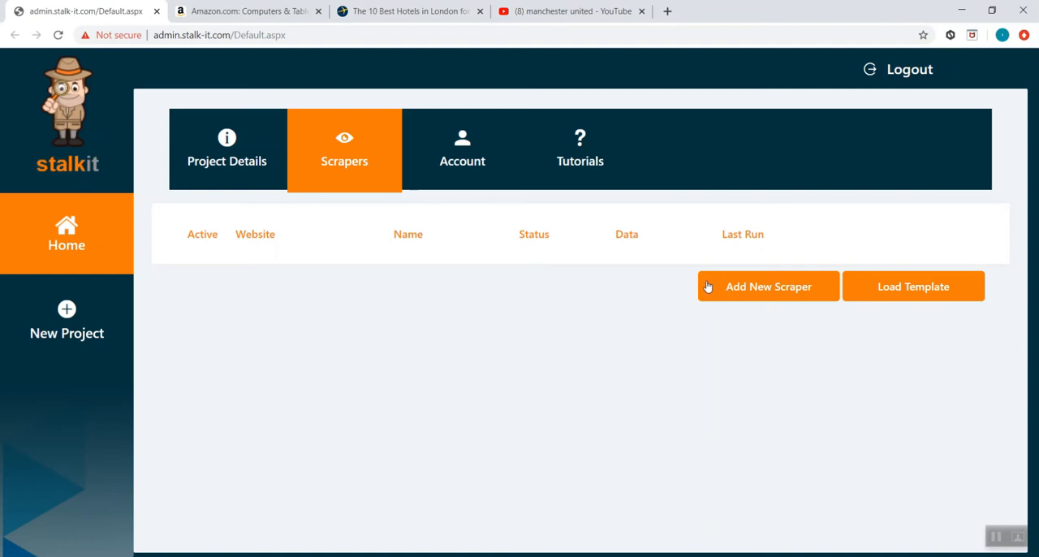
- Add a new scraper with the display name "pagination" and proceed past the general settings to open its tracker builder
left_click(712, 300)
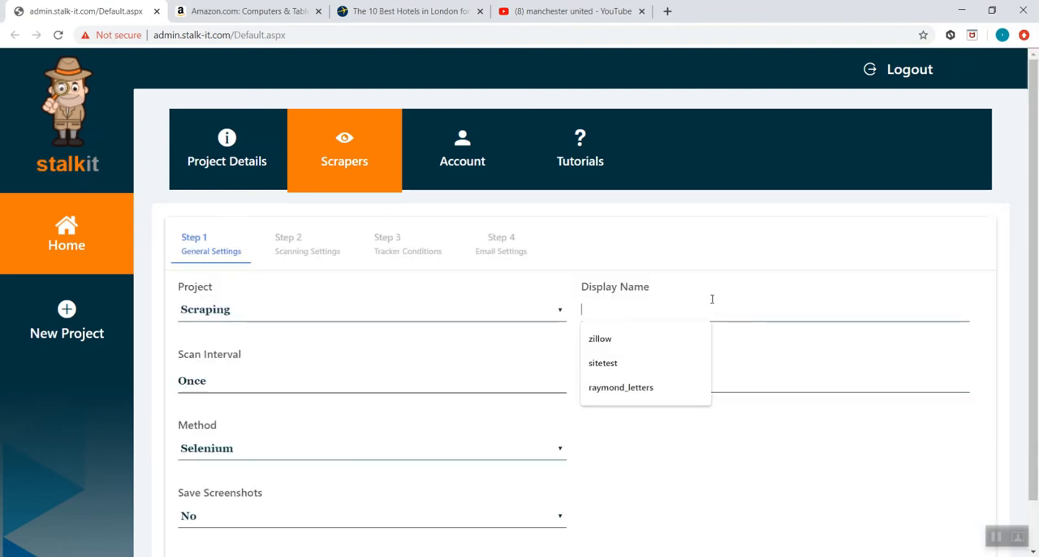
type("ps")
key("BackSpace")
type("aginatio")
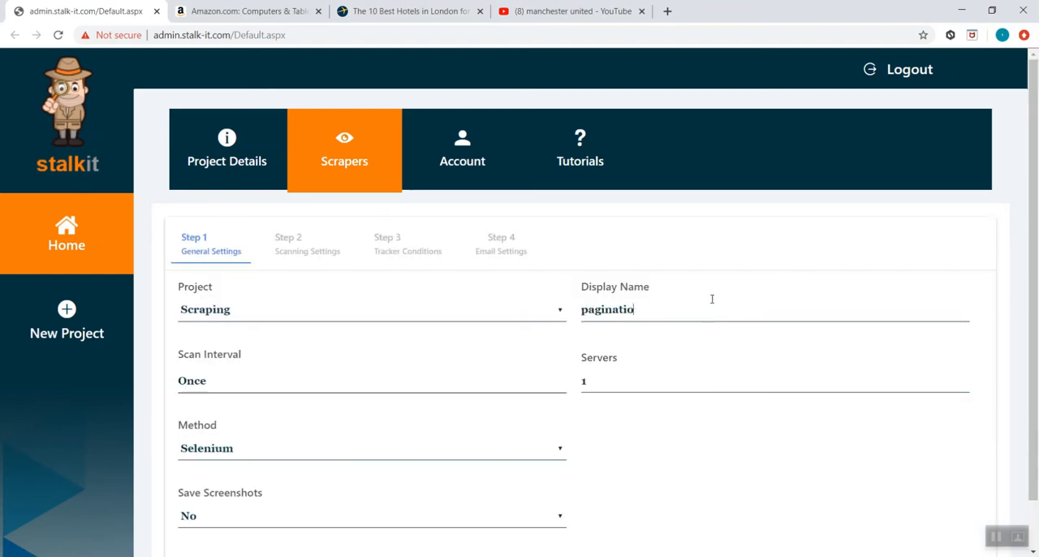
scroll(900, 332, "down", 1)
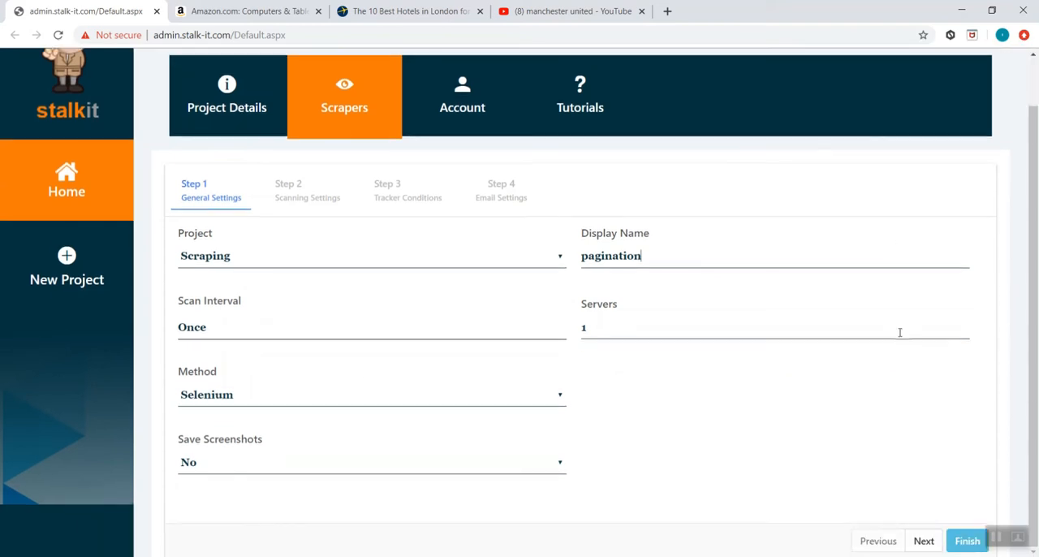
left_click(923, 524)
scroll(638, 338, "up", 1)
left_click(622, 301)
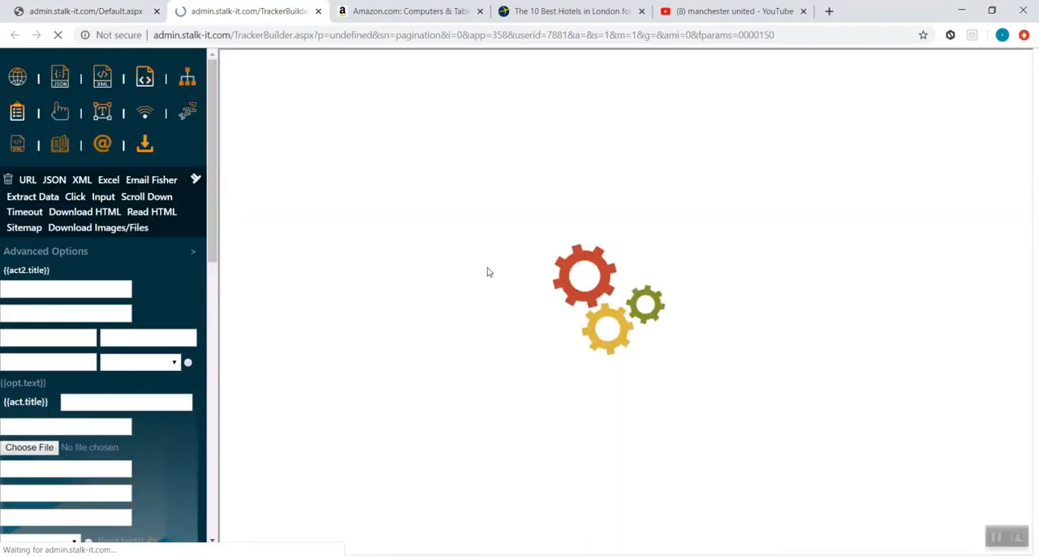
- Copy the Amazon Computers & Tablets results address into a URL action's open page setting and preview it
left_click(372, 11)
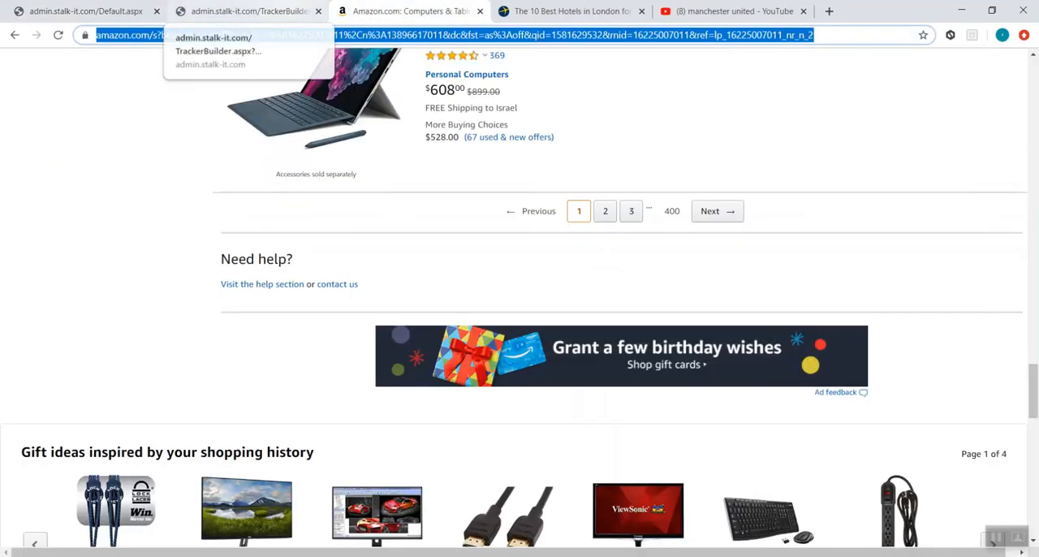
left_click(244, 12)
left_click(28, 82)
left_click(105, 208)
key("ctrl+v")
left_click(88, 483)
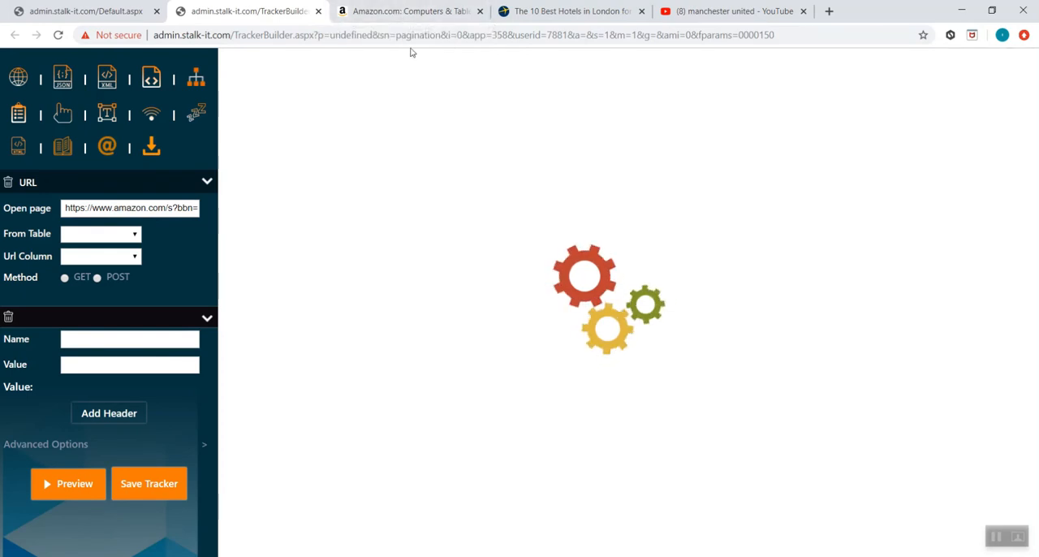
- On the Expedia London hotels page, find the end of the hotel list and open all available properties
left_click(458, 12)
left_click(580, 8)
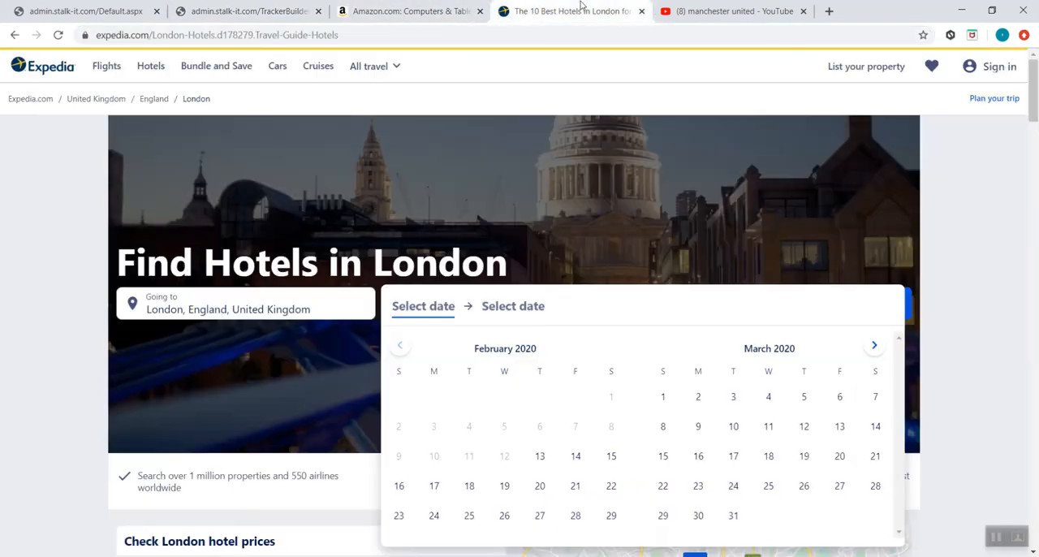
scroll(521, 144, "down", 15)
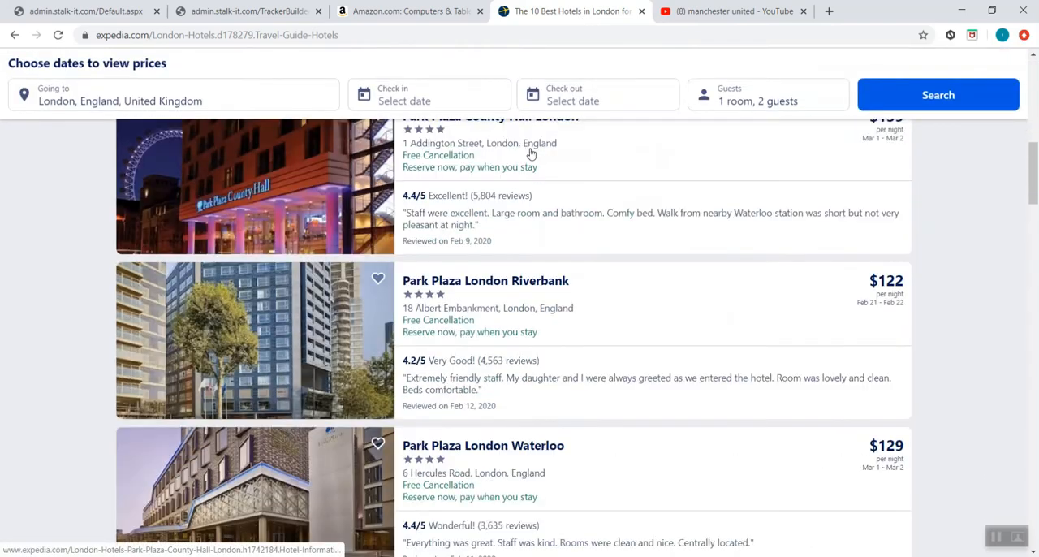
scroll(536, 147, "down", 15)
scroll(540, 138, "up", 6)
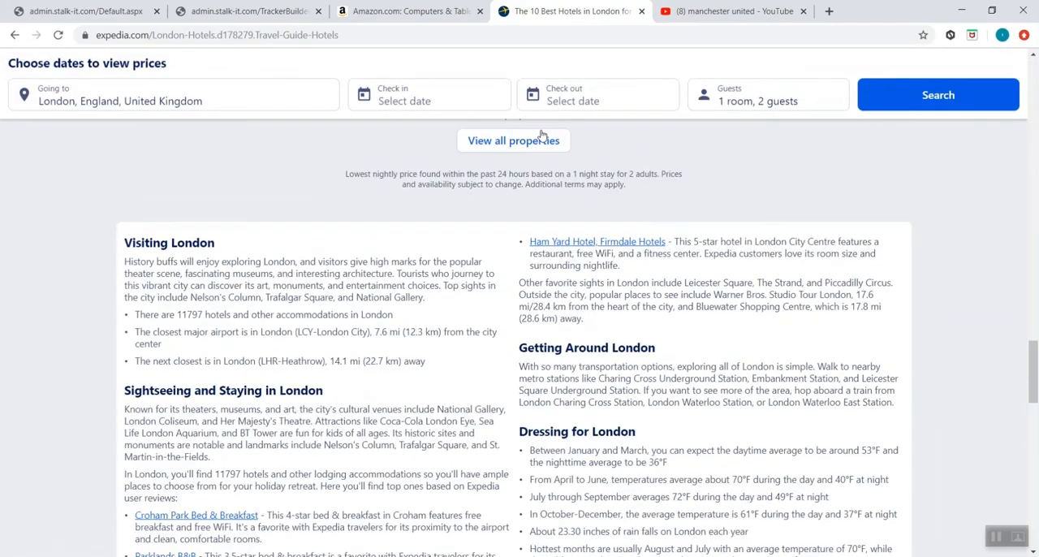
scroll(542, 136, "up", 3)
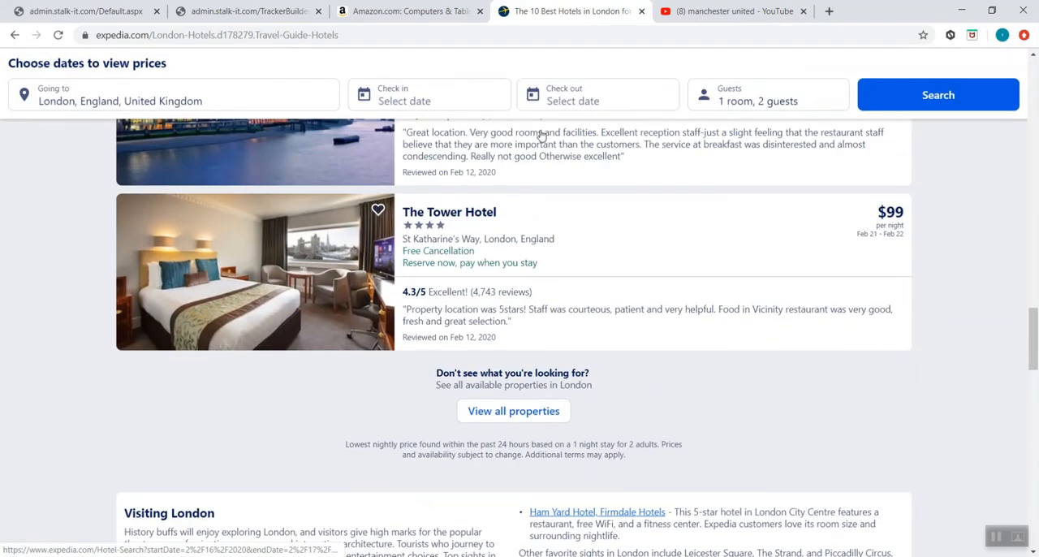
left_click(531, 411)
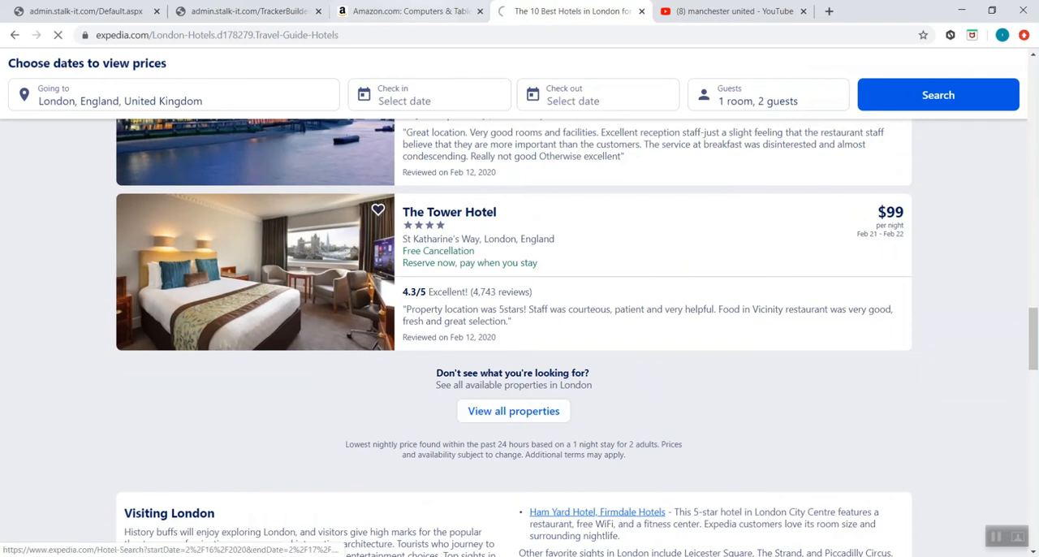
- Check the Next page control below the Amazon results while the tracker builder preview loads
left_click(204, 8)
left_click(392, 7)
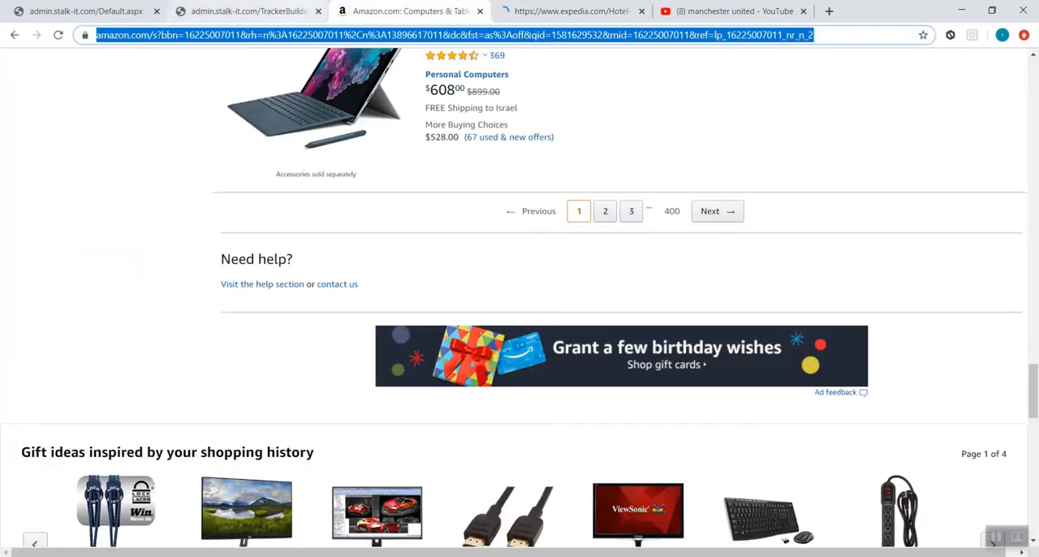
left_click(251, 10)
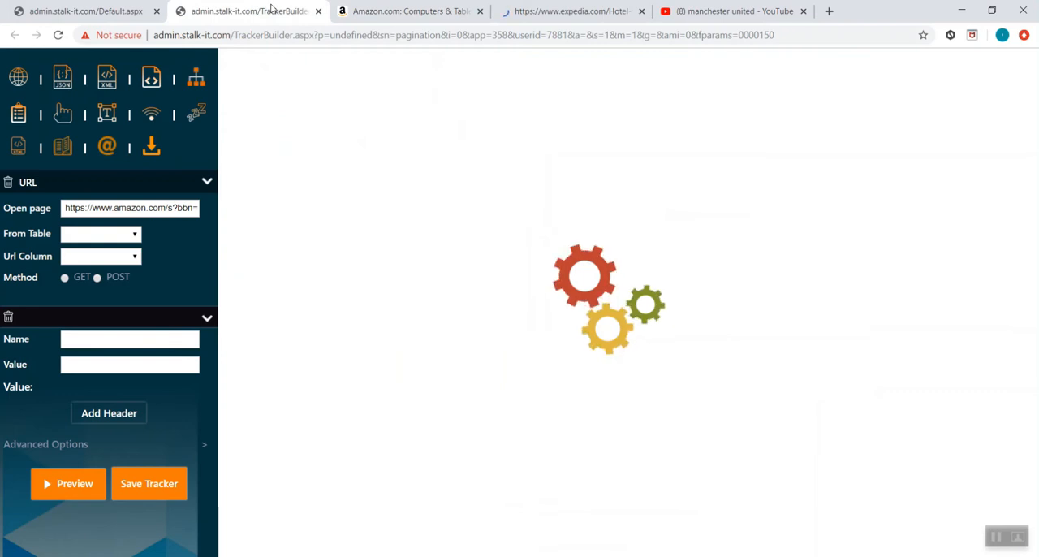
left_click(397, 11)
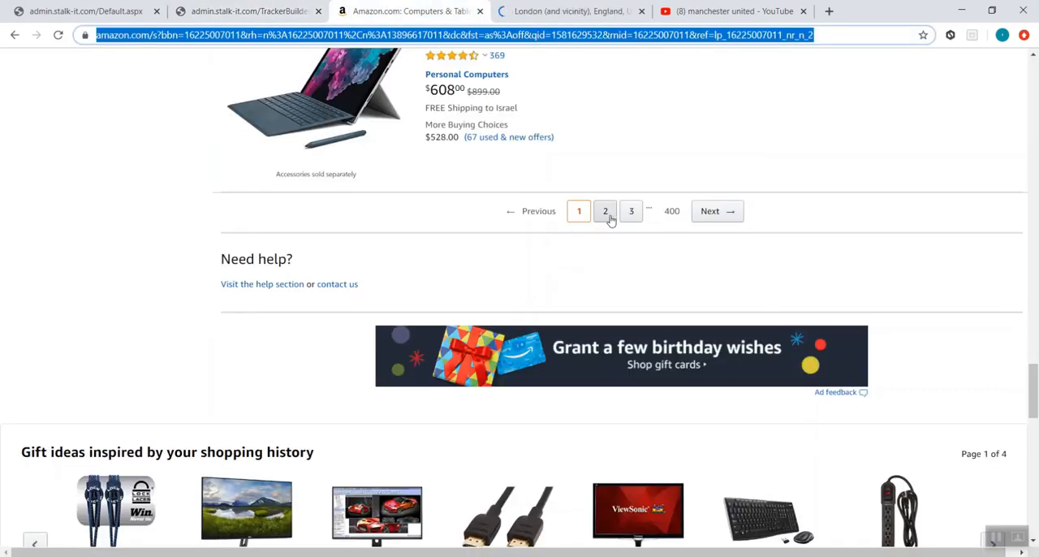
left_click(719, 213)
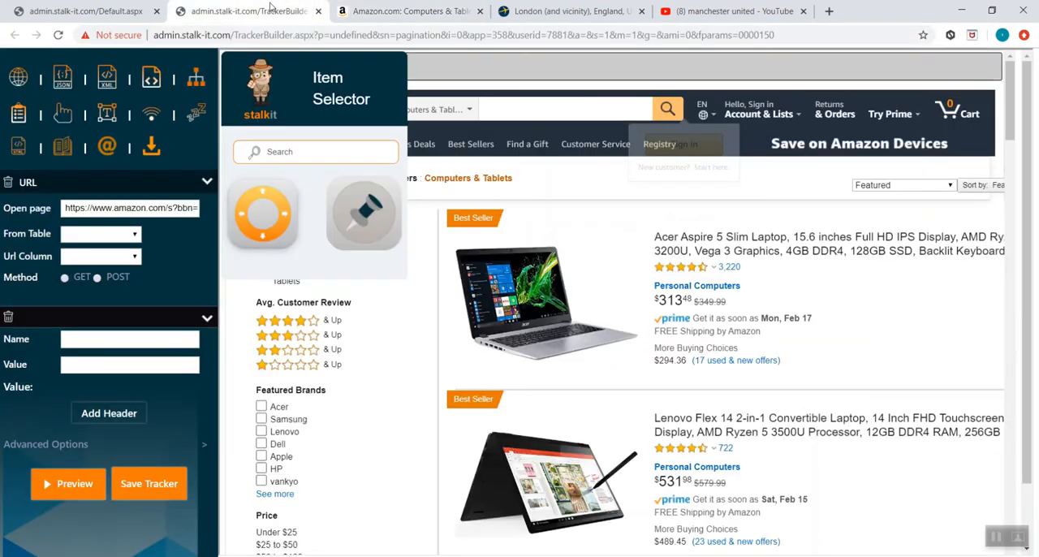
- Add an Extract Data action and name its table "pagination"
scroll(568, 268, "down", 15)
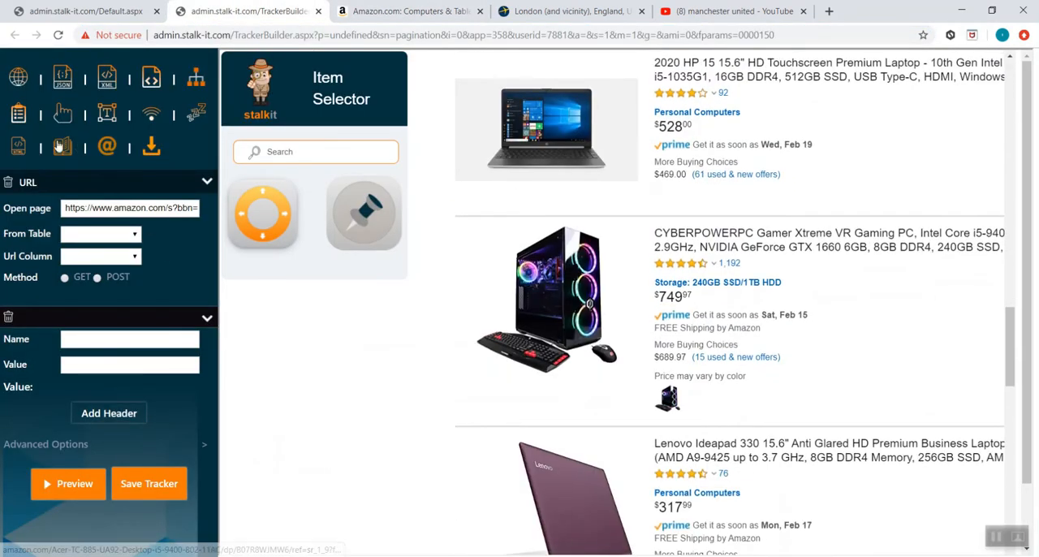
left_click(22, 116)
left_click(127, 231)
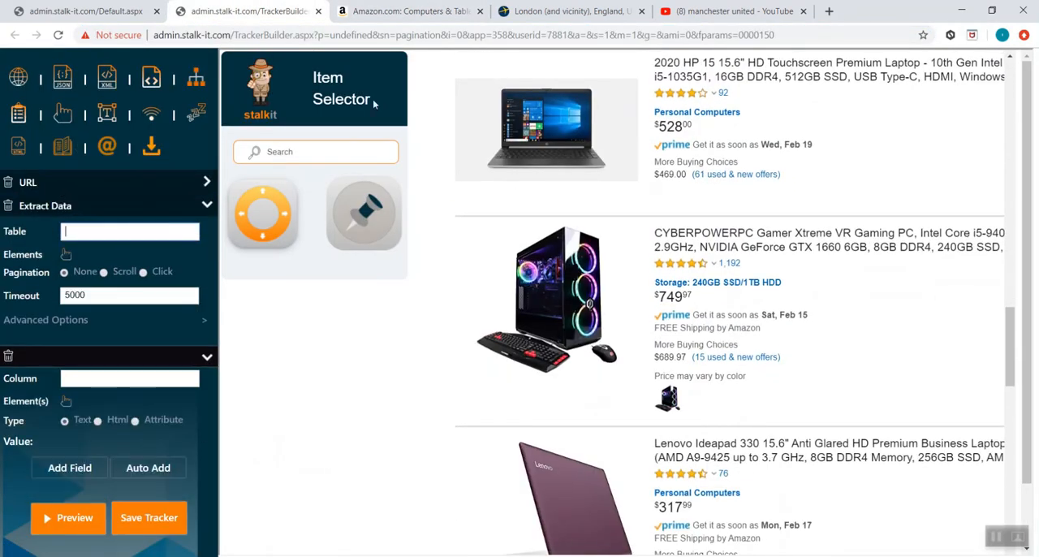
double_click(418, 35)
key("ctrl+c")
left_click(119, 231)
key("ctrl+v")
- Select the CYBERPOWERPC product block, widen it to the whole result, and choose the s-result-list match as the table's repeating elements
left_click(66, 254)
left_click(731, 373)
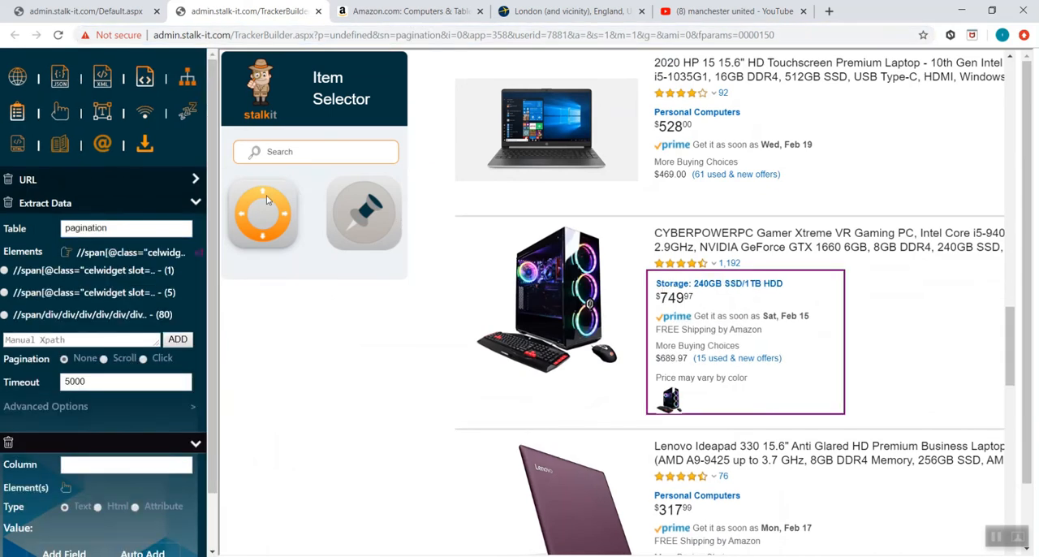
left_click(263, 195)
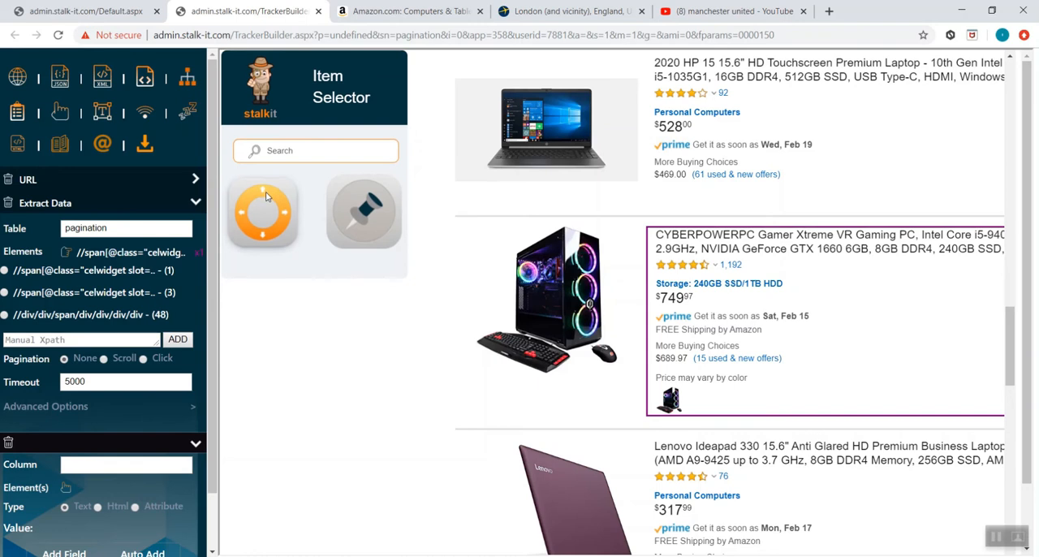
left_click(263, 195)
left_click(264, 195)
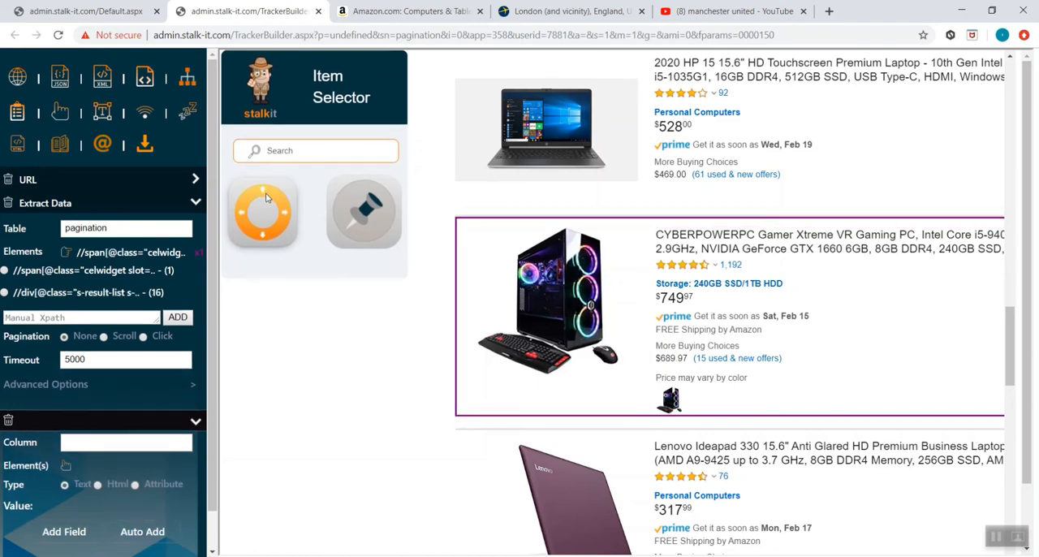
left_click(132, 292)
- Name the first column "name" and link it to the CYBERPOWERPC product title, widened to its parent h2 heading
left_click(121, 443)
type("name")
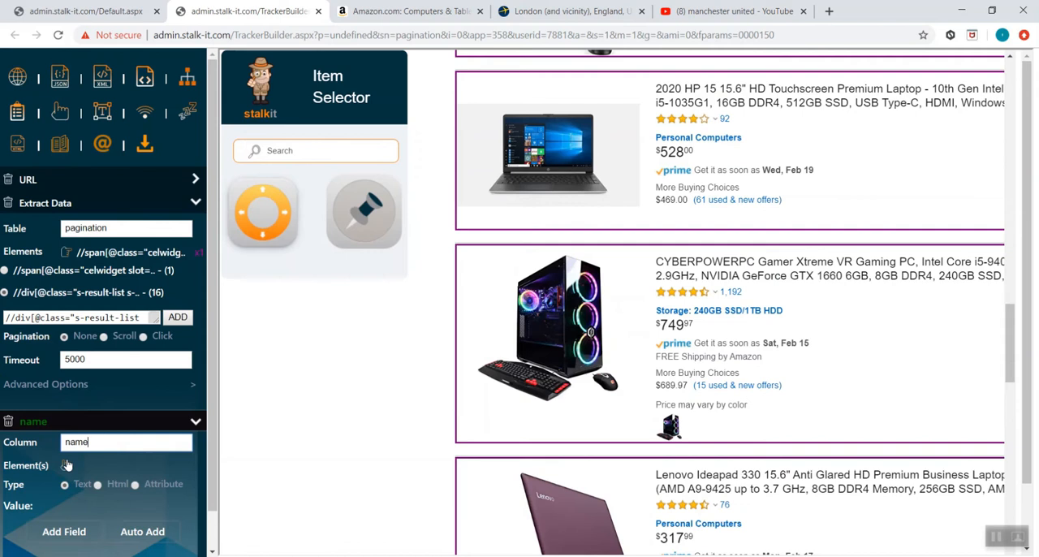
left_click(67, 464)
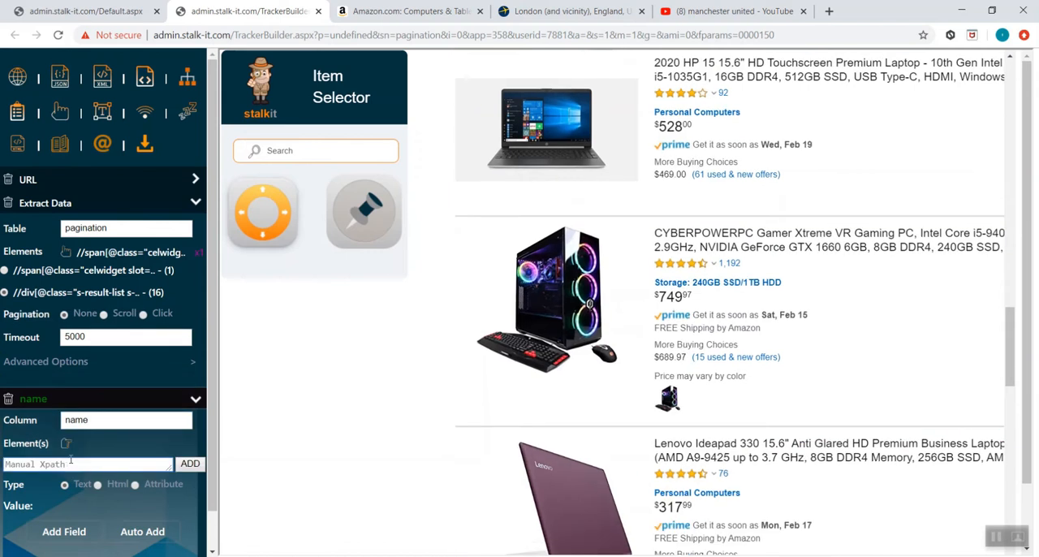
left_click(821, 257)
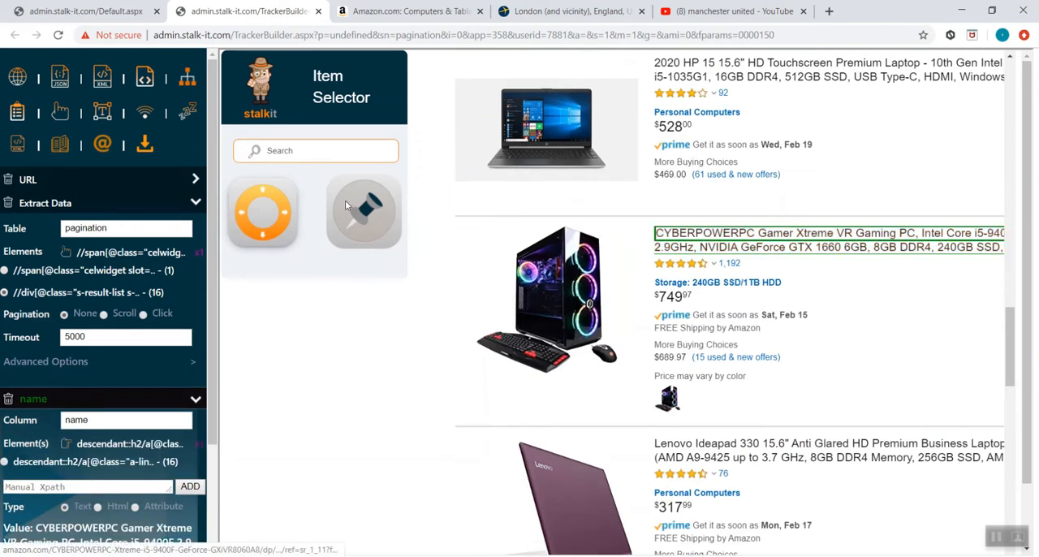
left_click(262, 194)
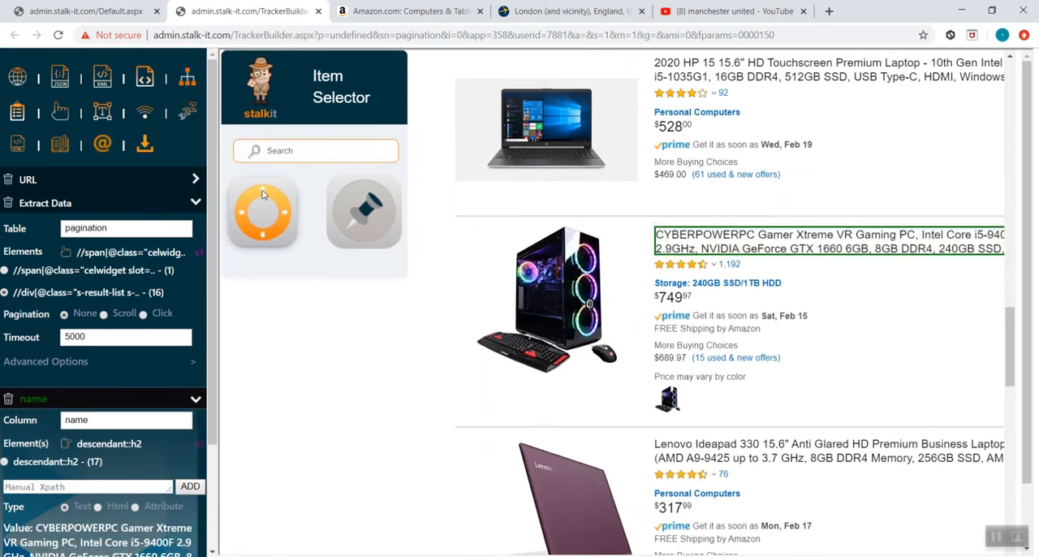
- Add a field named "price" and link it to the CYBERPOWERPC product's price, widened to include the currency sign and cents
scroll(97, 406, "down", 3)
left_click(57, 491)
left_click(115, 402)
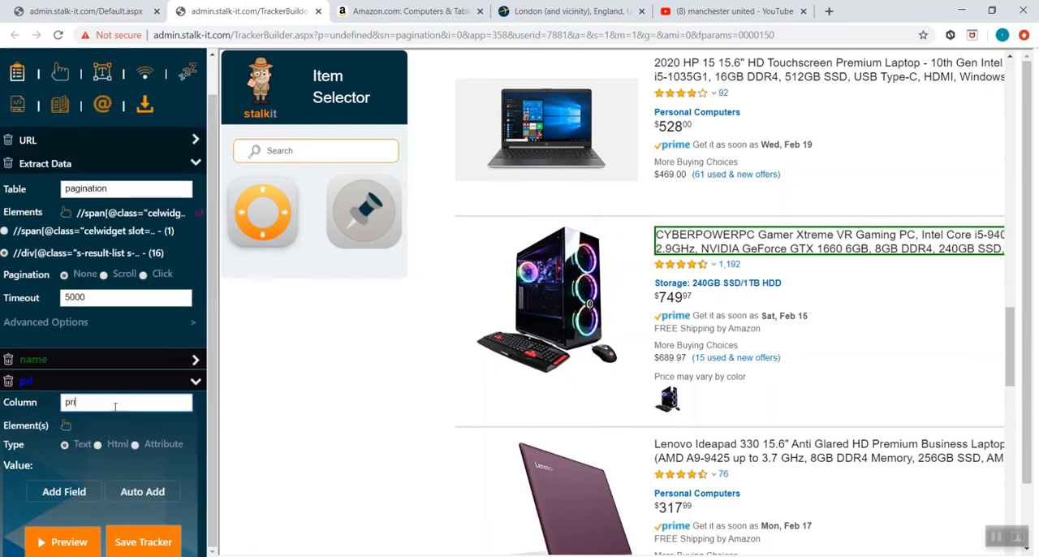
left_click(67, 428)
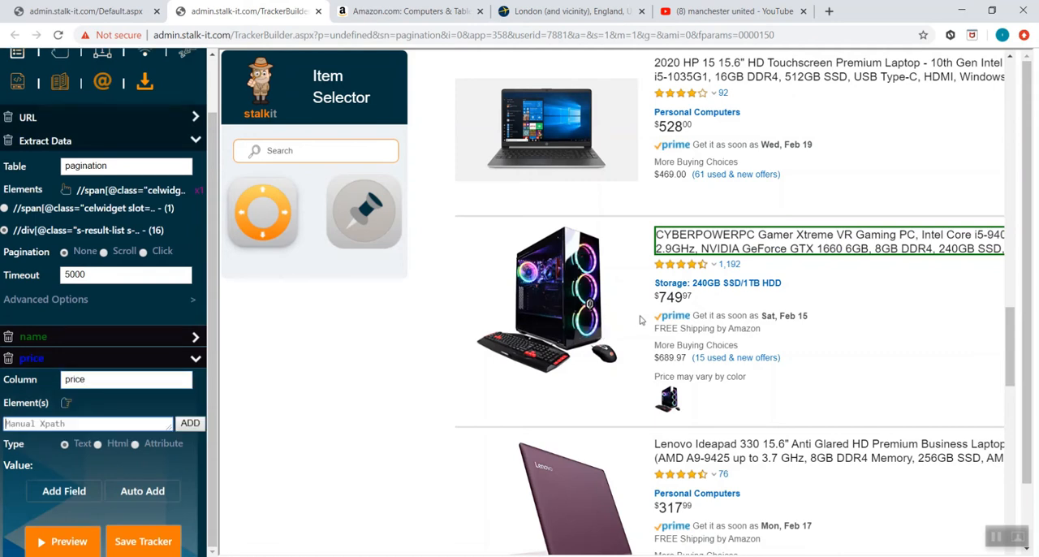
left_click(667, 300)
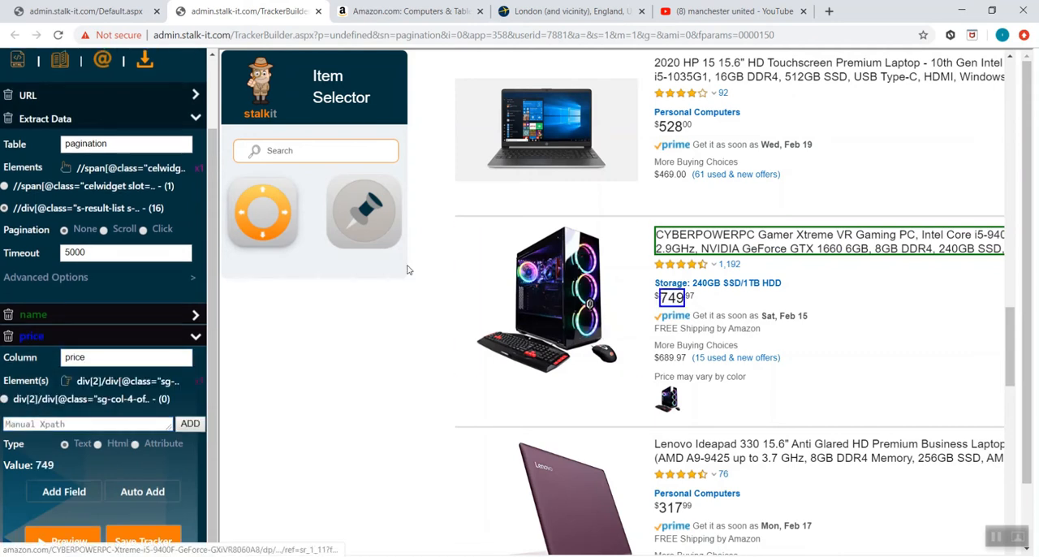
left_click(268, 196)
- Set the table's pagination to Click and pick the Next control below the results as its element
scroll(617, 300, "down", 15)
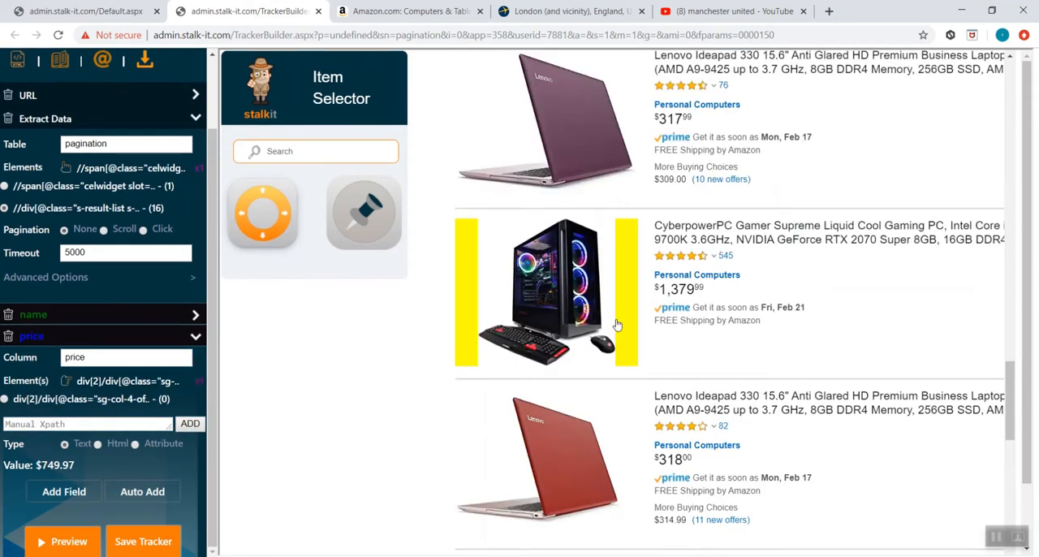
scroll(617, 300, "up", 5)
scroll(617, 305, "up", 1)
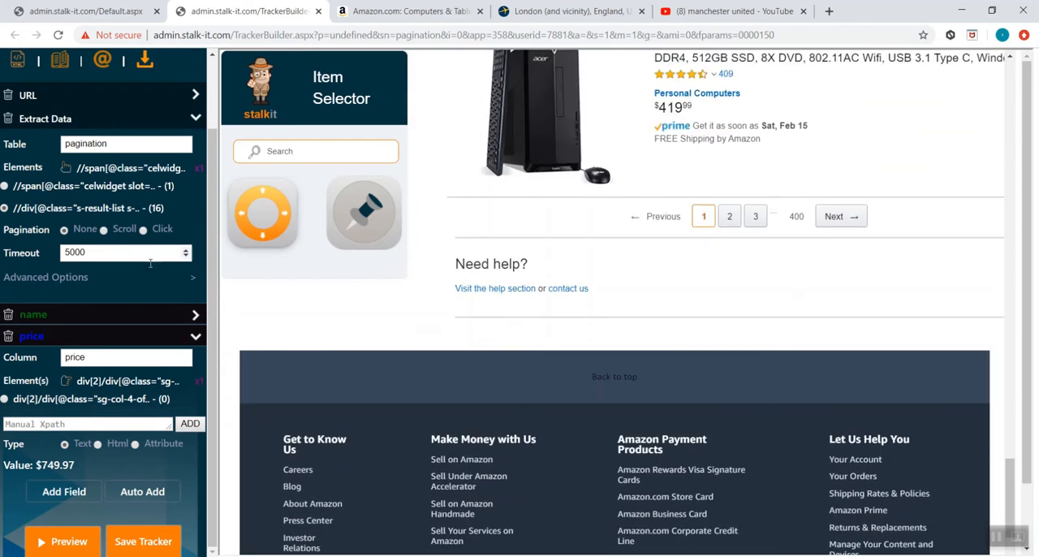
left_click(142, 230)
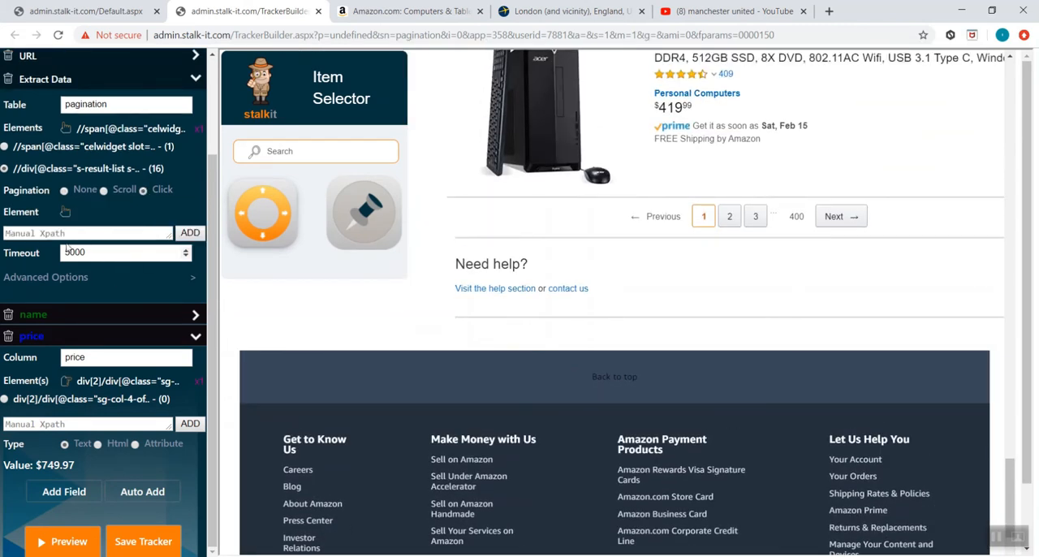
scroll(94, 234, "up", 1)
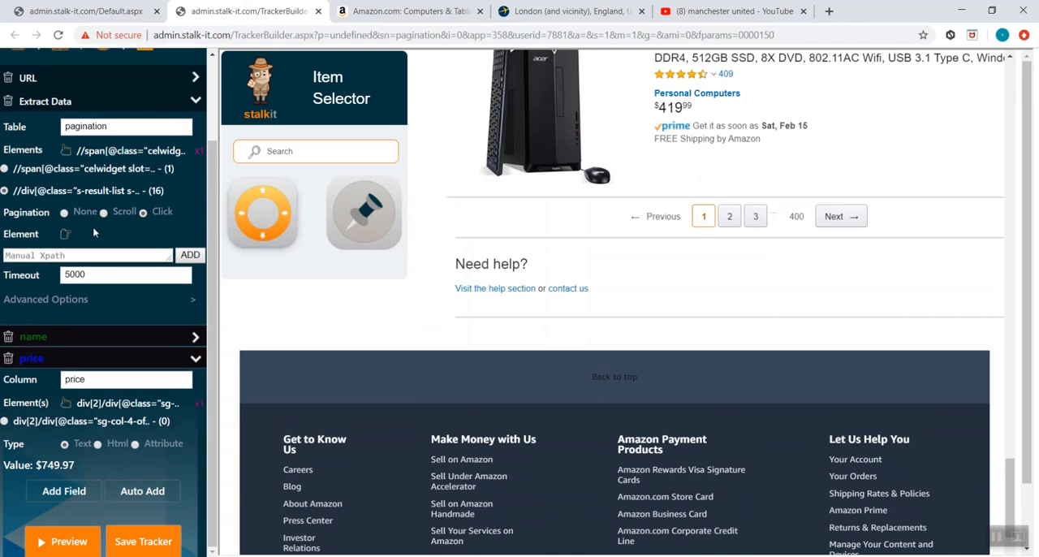
left_click(832, 229)
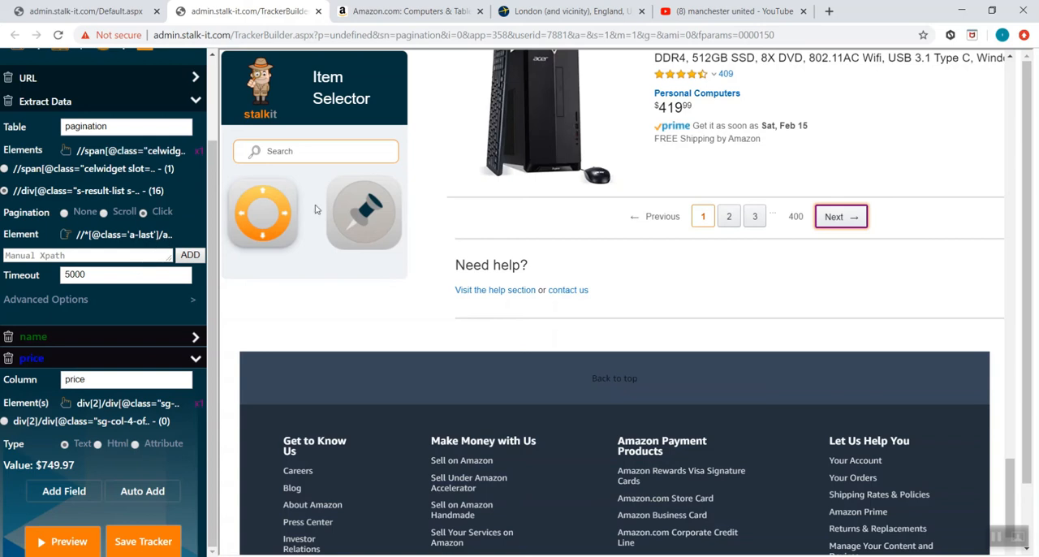
- Search the item selector for the copied "Next→" text and pin the matching control as the pagination element
double_click(853, 233)
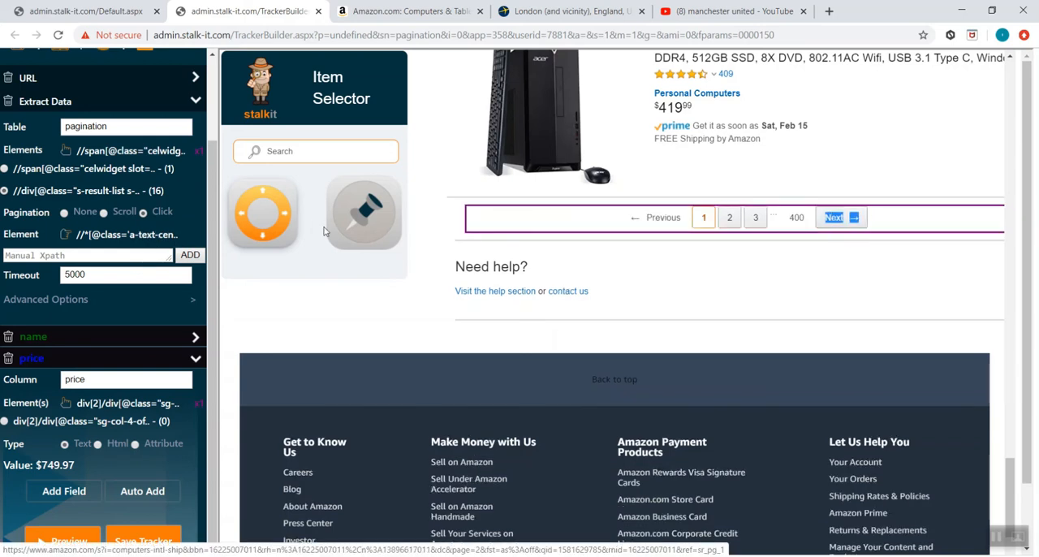
left_click(297, 146)
type("Next →")
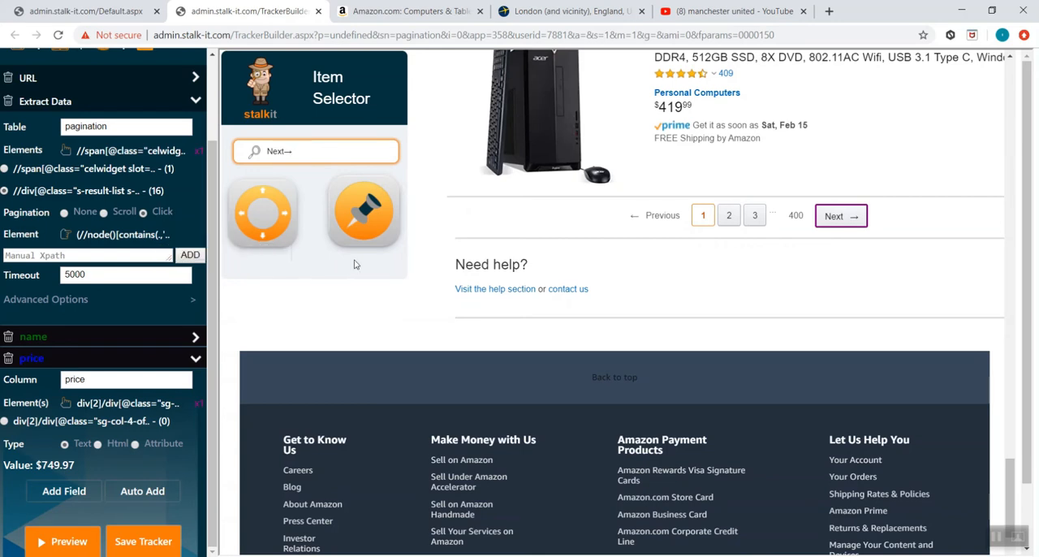
left_click(363, 213)
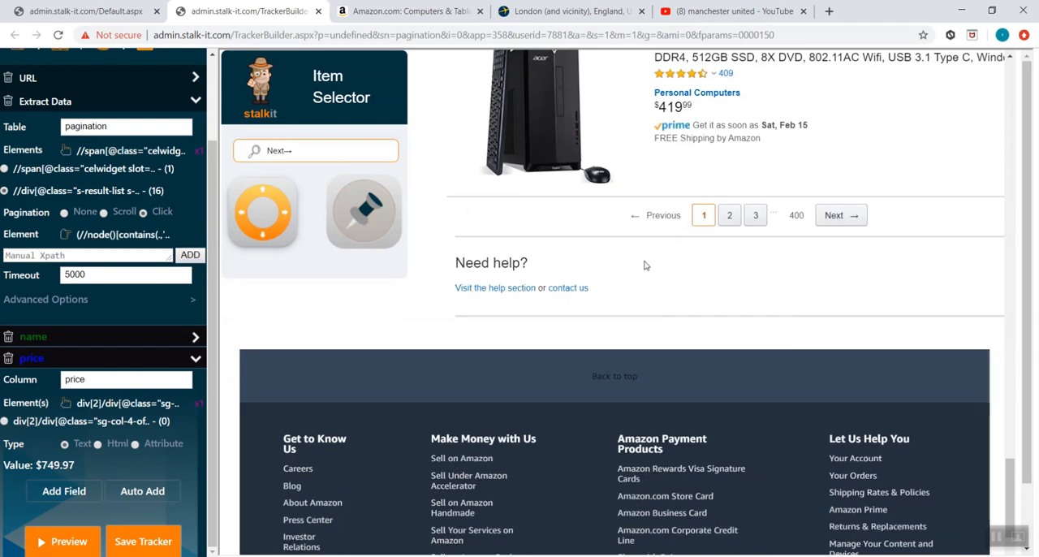
- Replace the pagination element with the selected page 1 link, pin it, and move the selection to its next sibling
left_click(702, 226)
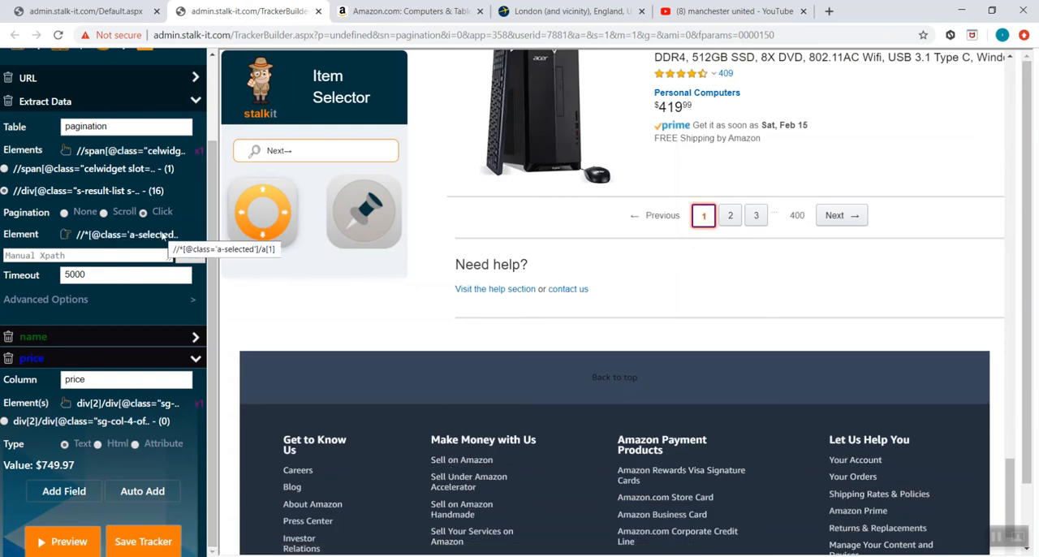
left_click(357, 220)
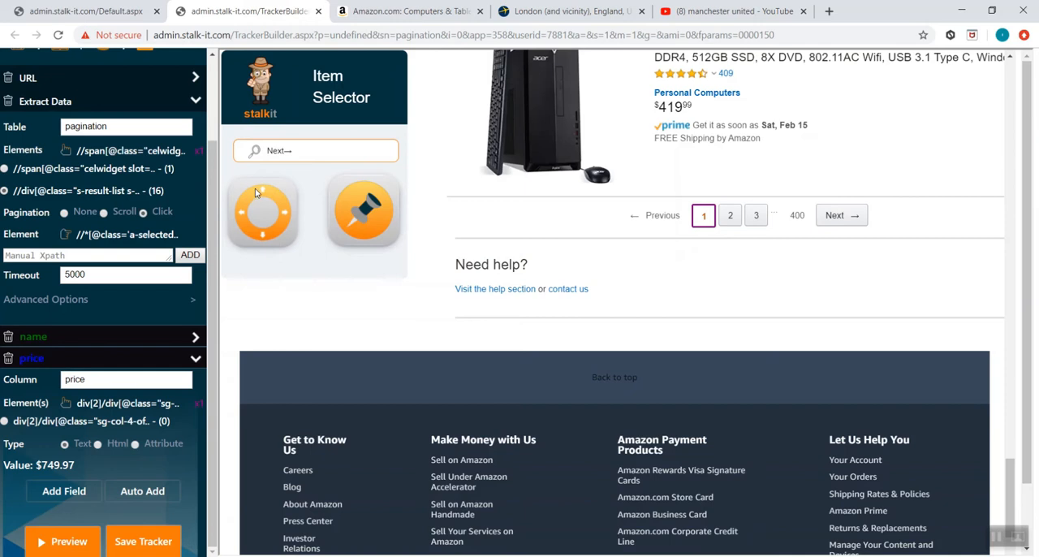
left_click(286, 214)
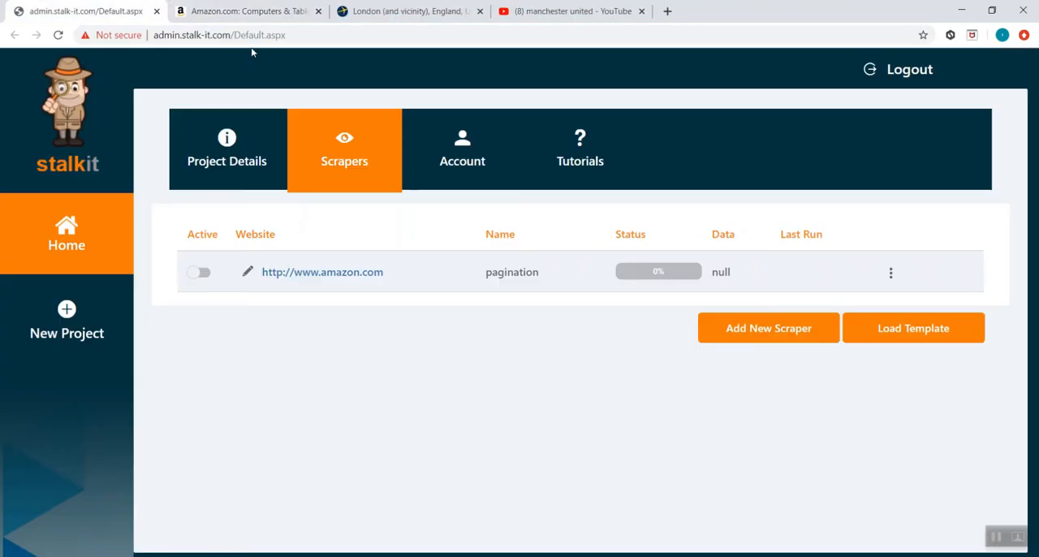
- Activate the Amazon pagination scraper and check its run log
left_click(200, 272)
left_click(894, 273)
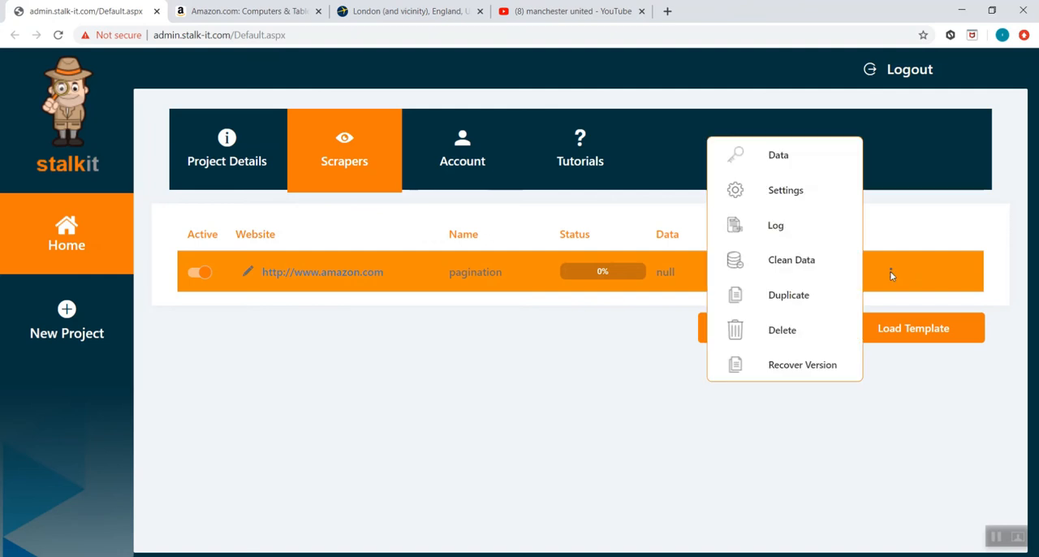
left_click(804, 228)
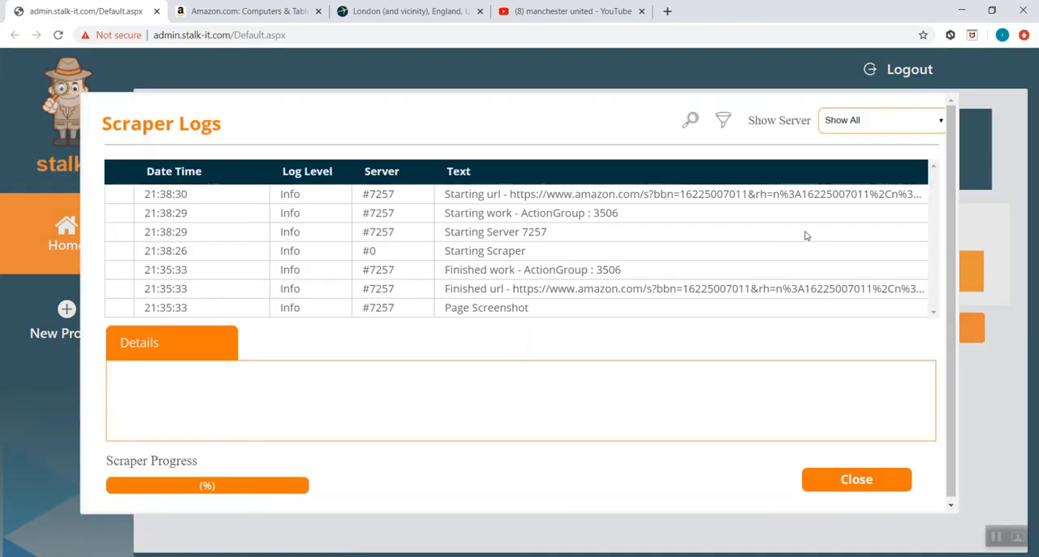
left_click(806, 236)
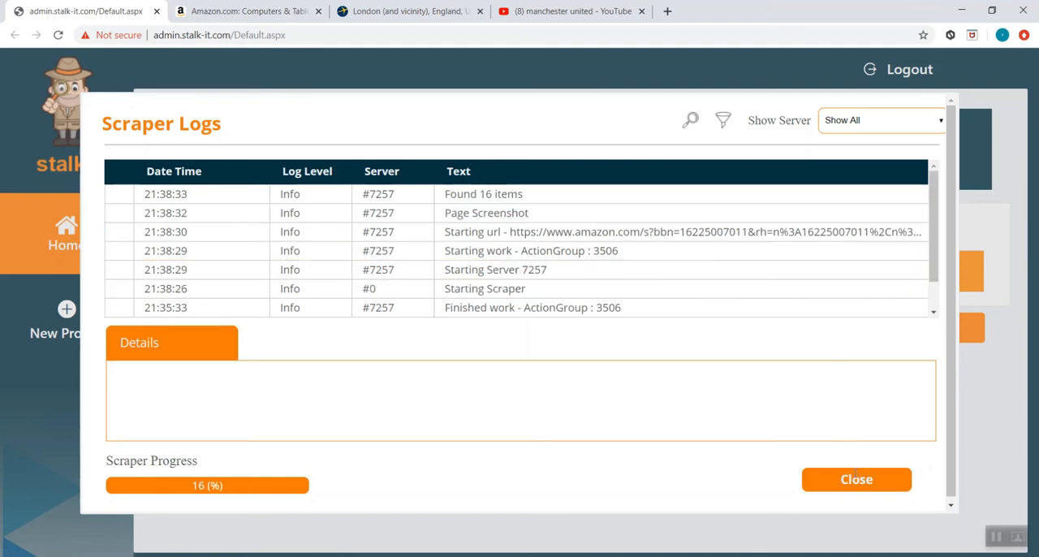
left_click(856, 479)
- Examine the Amazon scraper's data preview, refreshing it repeatedly to compare the page numbers in the scrapedurl column
left_click(892, 276)
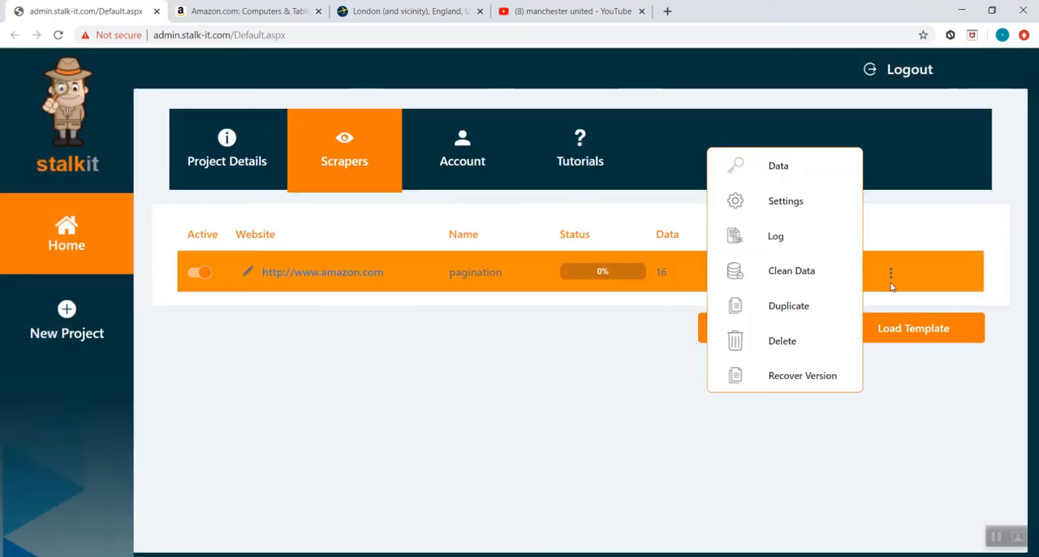
left_click(827, 175)
scroll(934, 450, "down", 1)
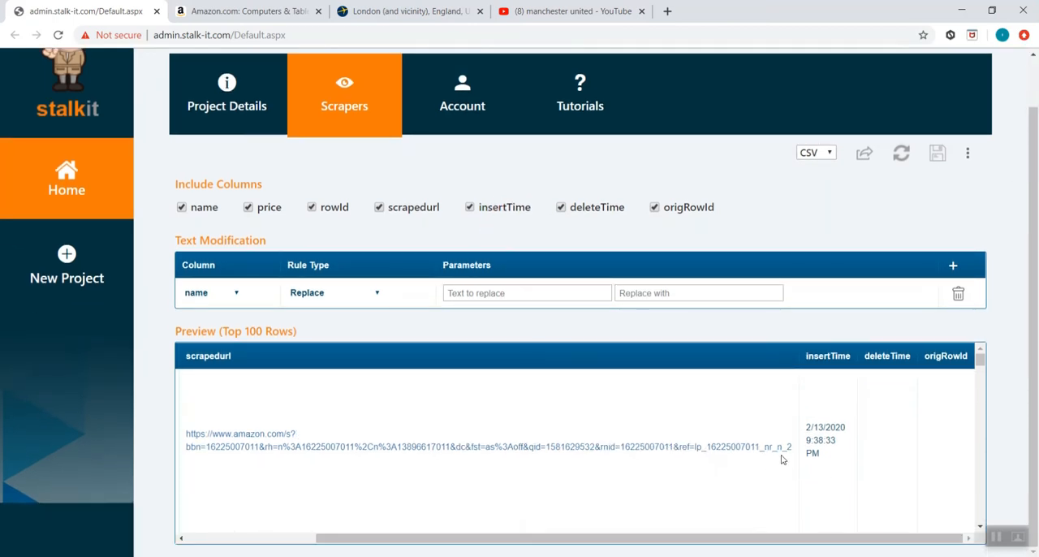
left_click(902, 152)
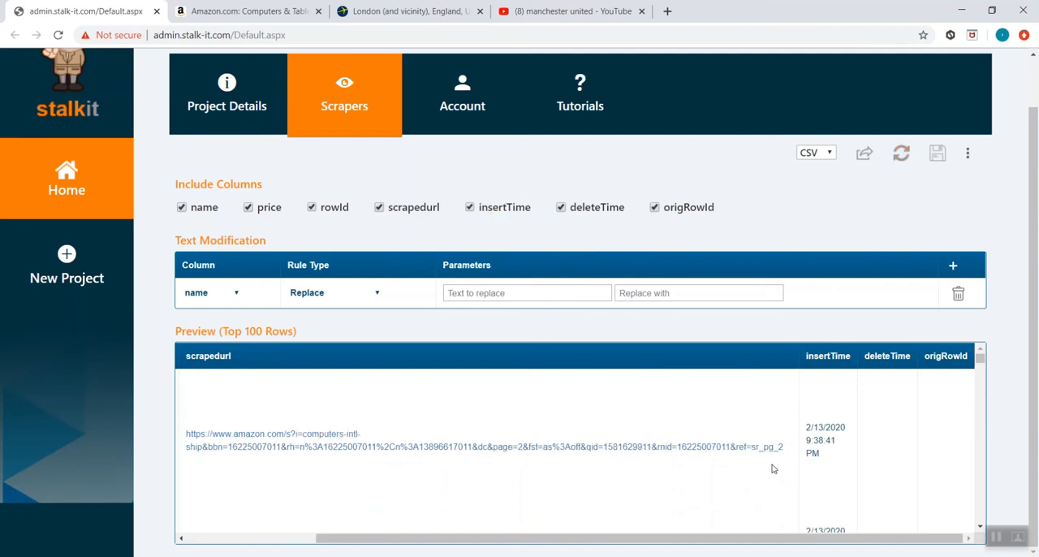
left_click(902, 154)
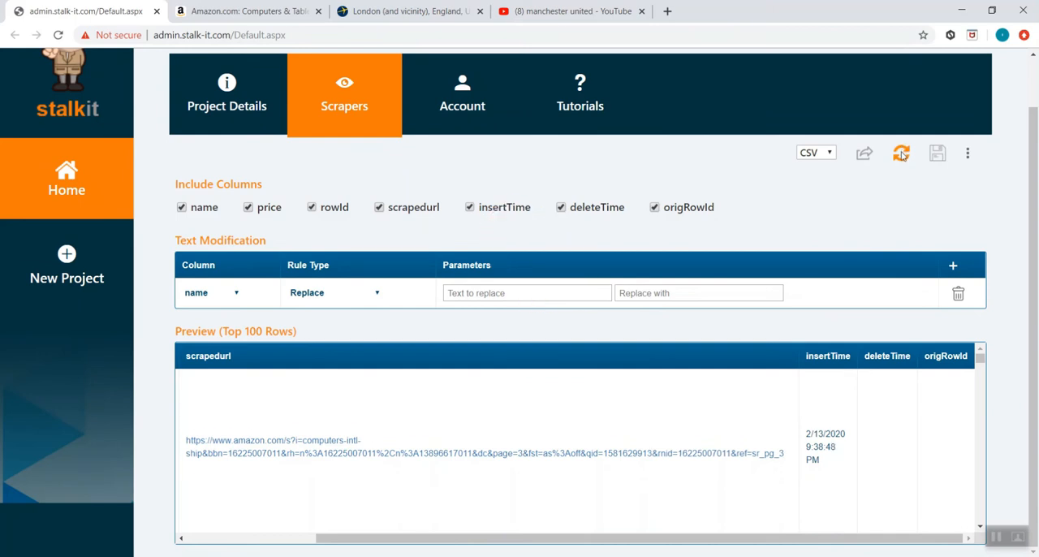
left_click(901, 154)
left_click(901, 155)
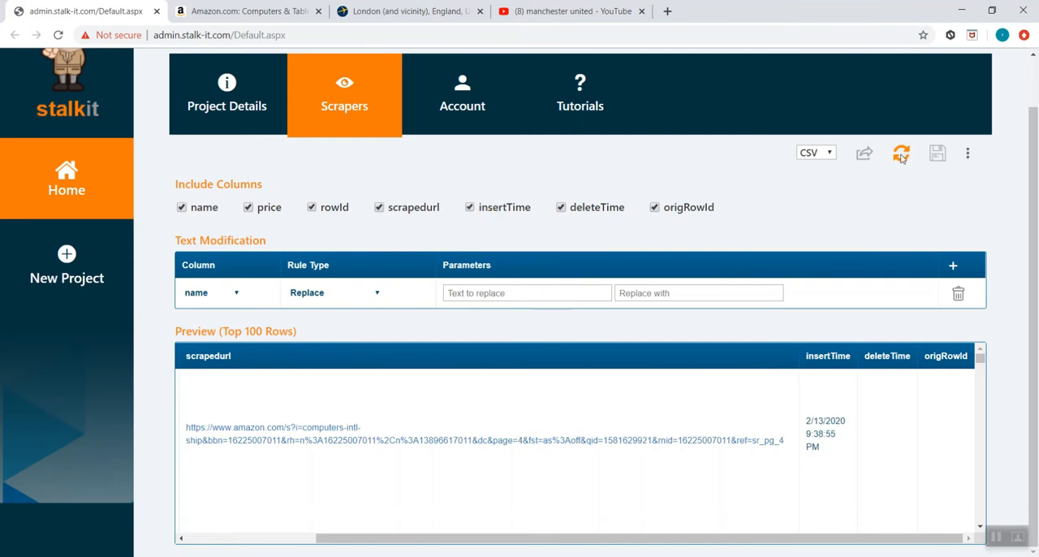
- Deactivate the Amazon scraper and start a new scraper with the display name "pagination2"
left_click(379, 89)
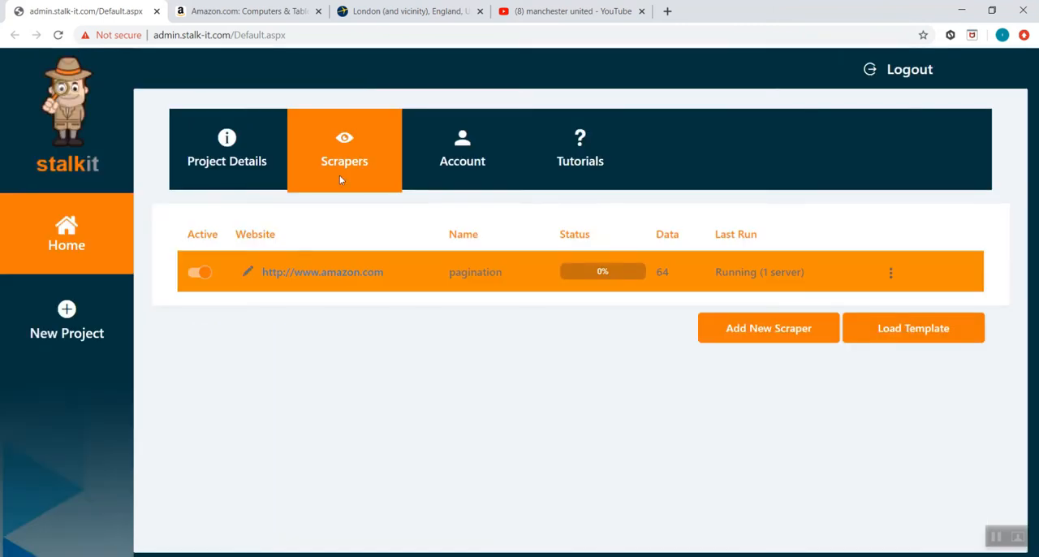
left_click(199, 273)
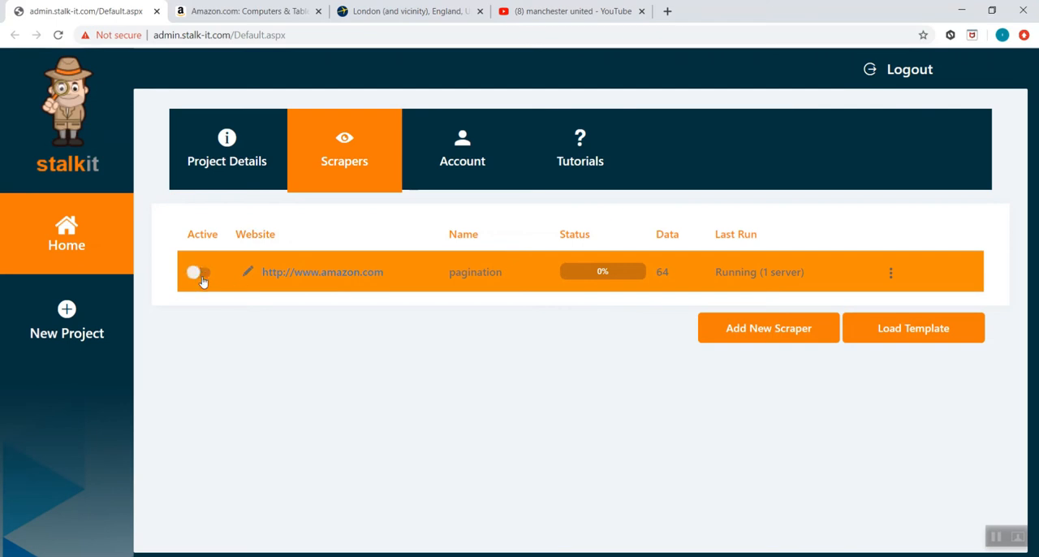
left_click(760, 332)
left_click(659, 315)
type("pagination2")
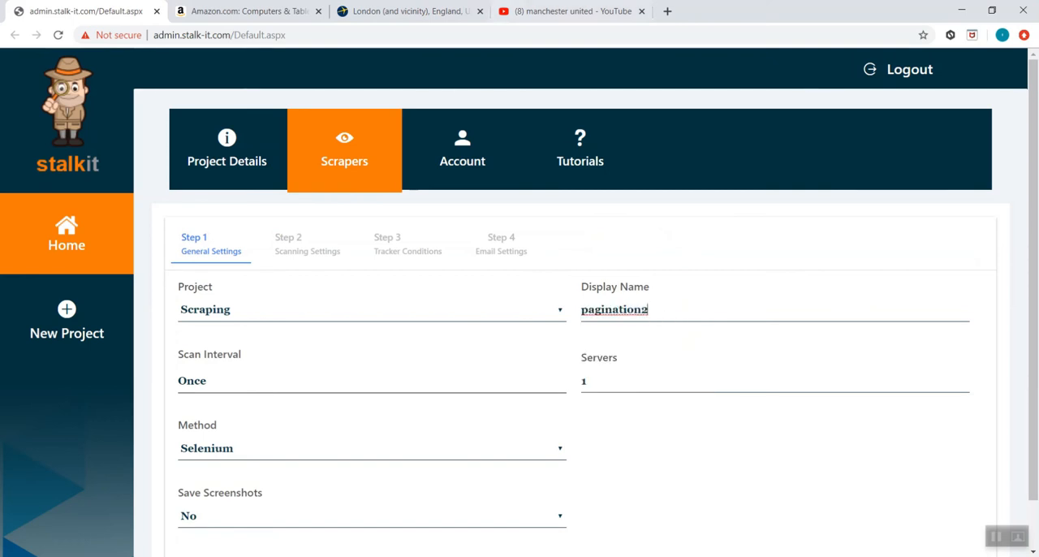
- Switch to the Expedia London hotel results, look for the paging control below the listings, and copy the page's address
left_click(410, 10)
scroll(574, 274, "down", 10)
scroll(574, 275, "down", 15)
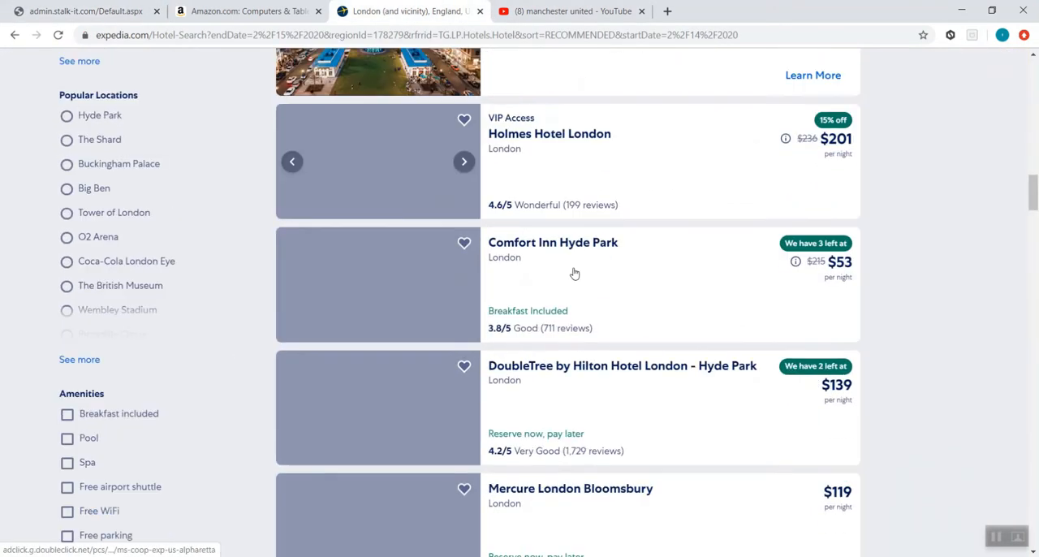
left_click_drag(1033, 241, 1034, 523)
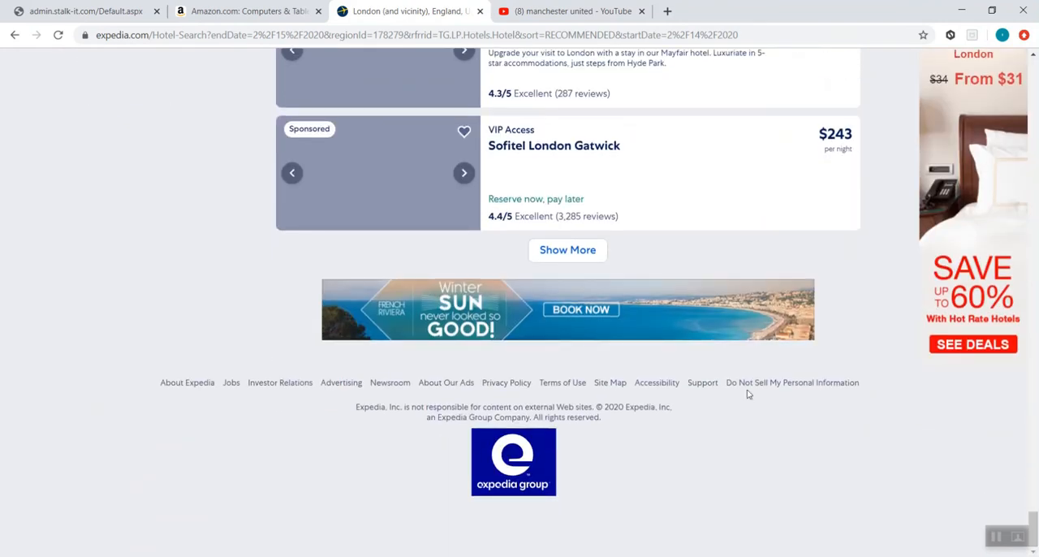
left_click(203, 35)
left_click(85, 11)
- Continue to the tracker builder for pagination2, add a URL action with the copied Expedia address, and preview the page
scroll(851, 457, "down", 1)
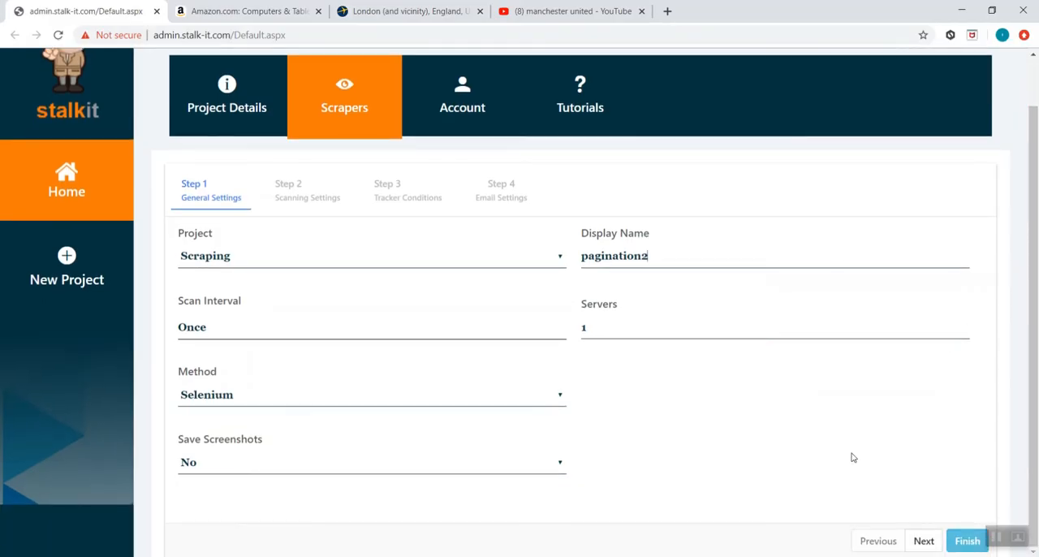
left_click(923, 538)
left_click(580, 300)
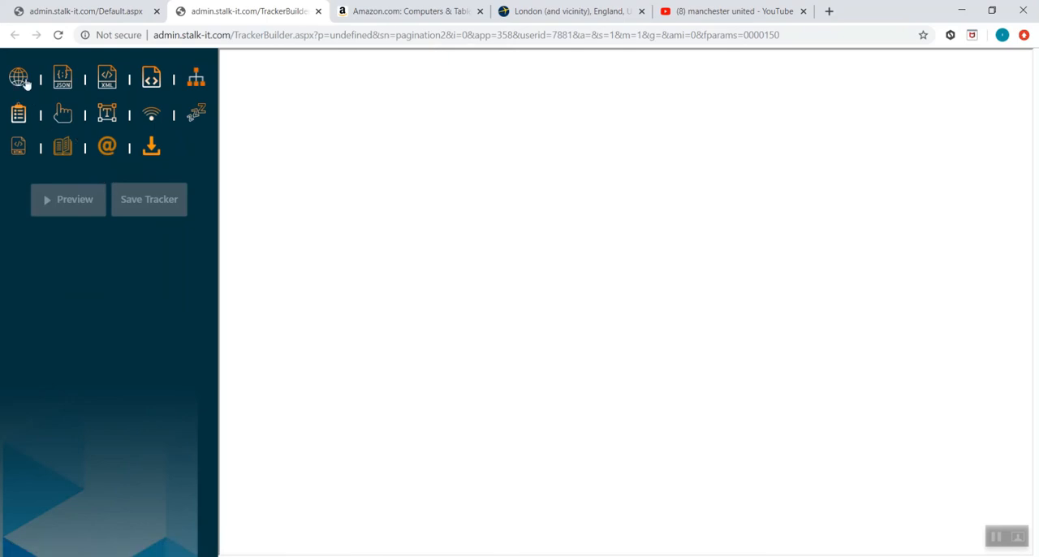
left_click(25, 84)
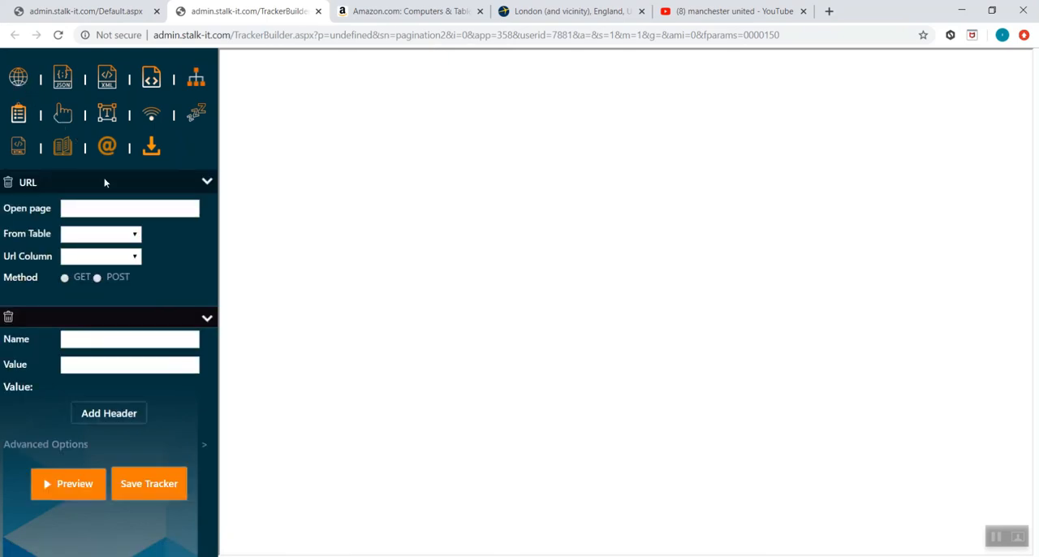
left_click(79, 479)
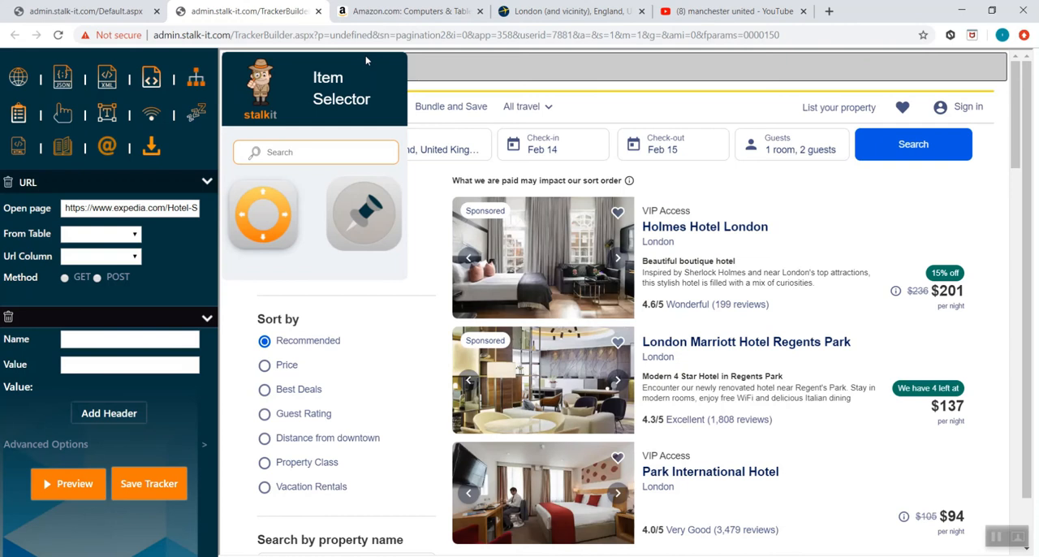
- Add an Extract Data action with table name "pagination2" and pick the Holmes Hotel London listing card as its repeating element
left_click(18, 119)
double_click(429, 36)
key("ctrl+c")
left_click(130, 231)
key("ctrl+v")
left_click(67, 254)
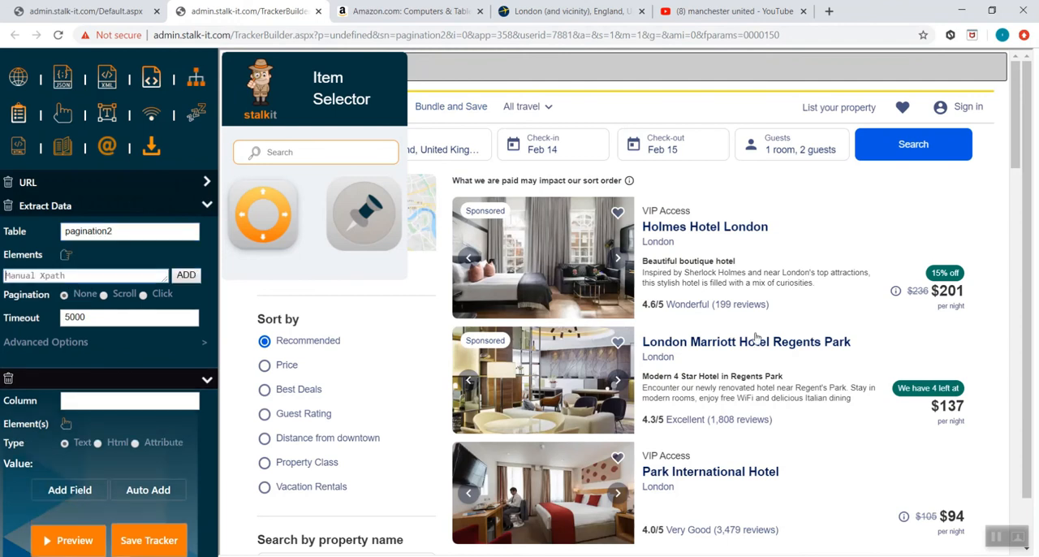
left_click(821, 310)
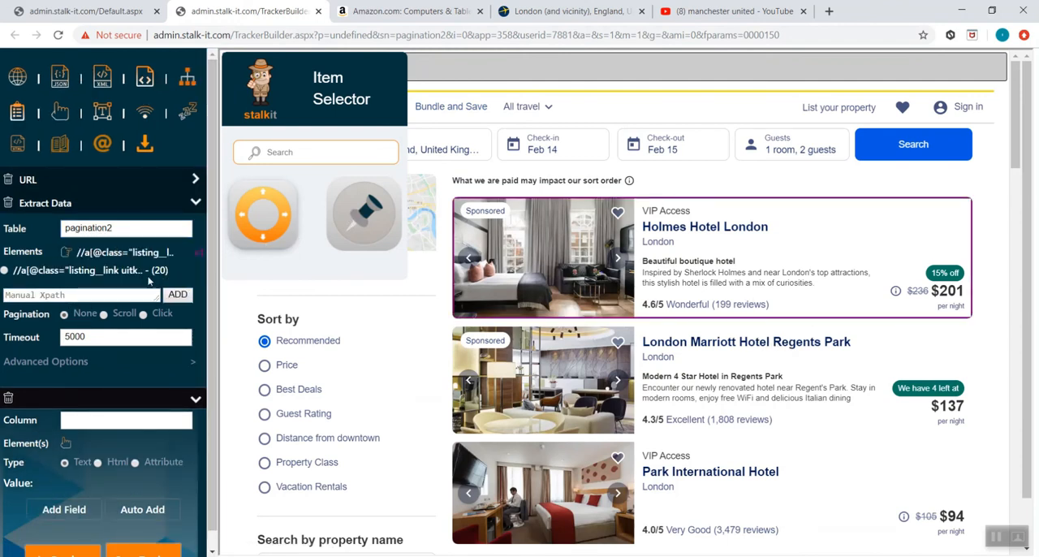
- Name the first column "name" and link it to the Holmes Hotel London listing
left_click(109, 423)
type("name")
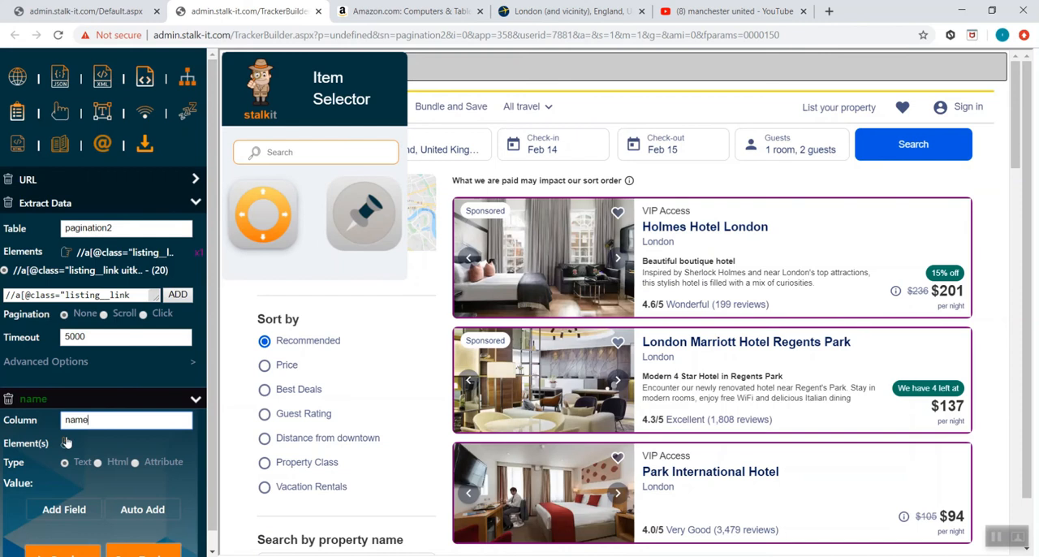
left_click(66, 442)
left_click(780, 226)
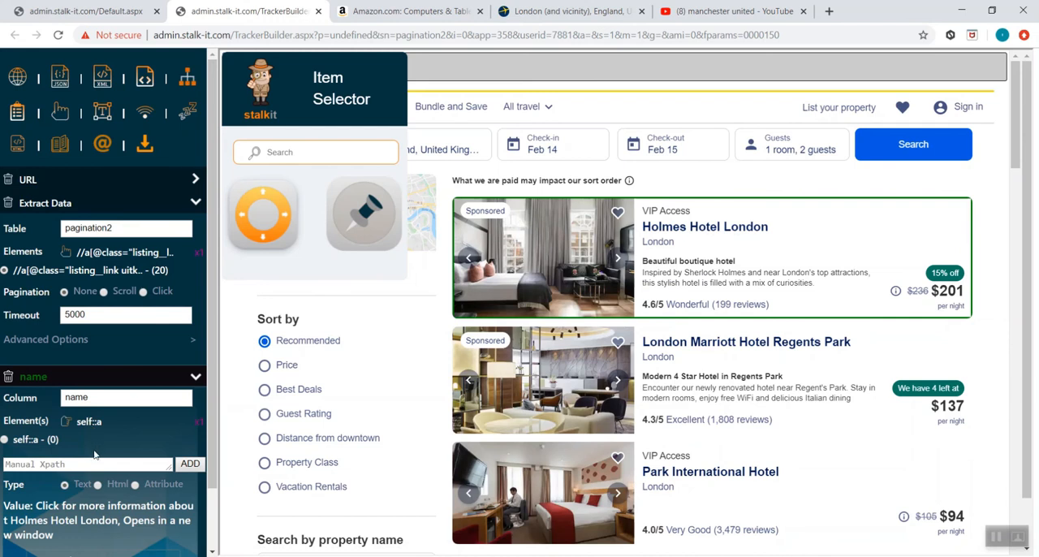
- Rename the column to "url" and make it extract the listing link's href attribute
double_click(105, 398)
type("url")
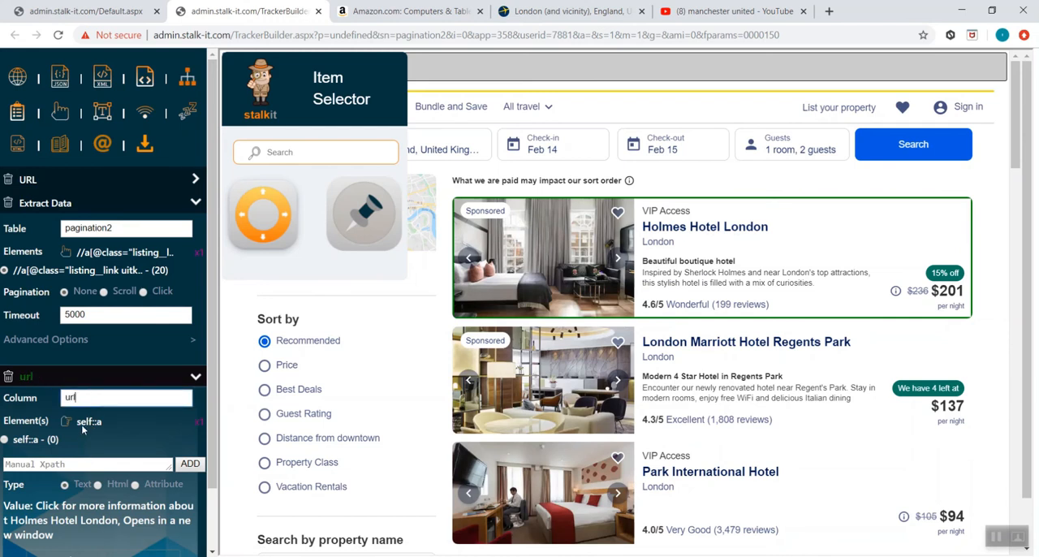
scroll(108, 406, "down", 1)
left_click(135, 417)
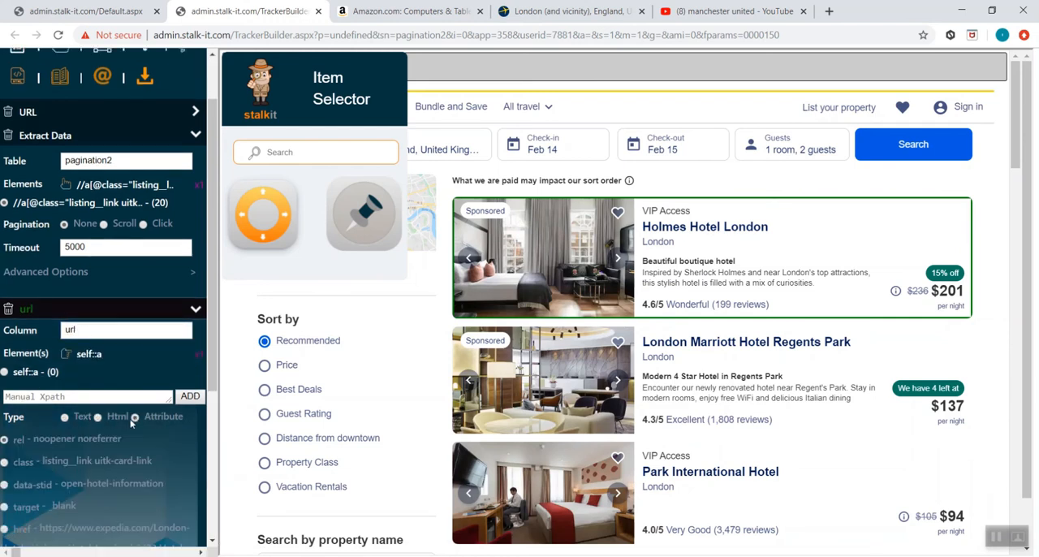
scroll(73, 457, "down", 1)
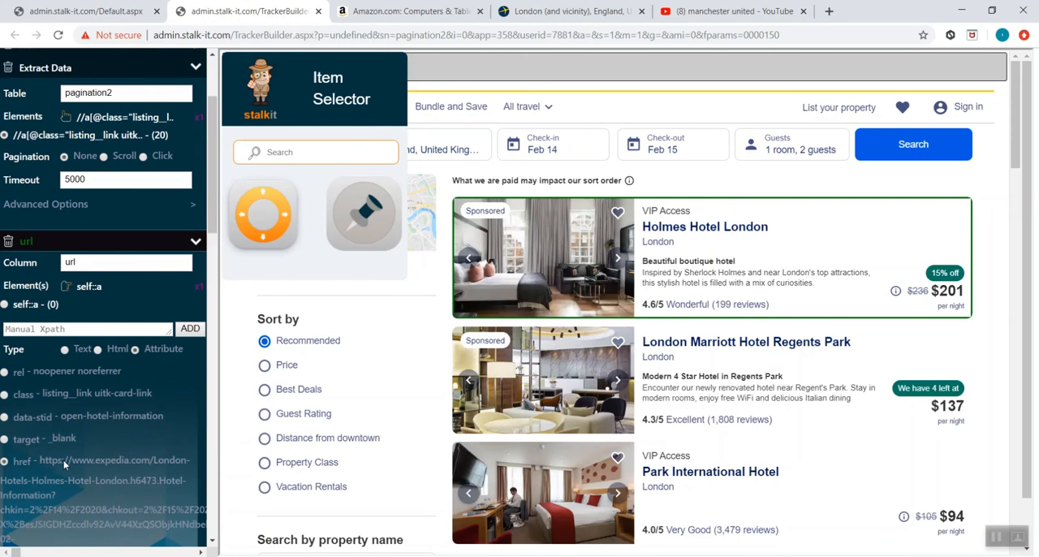
- Set the table's pagination to Click and find its element by searching the item selector for "Show More"
scroll(511, 310, "down", 20)
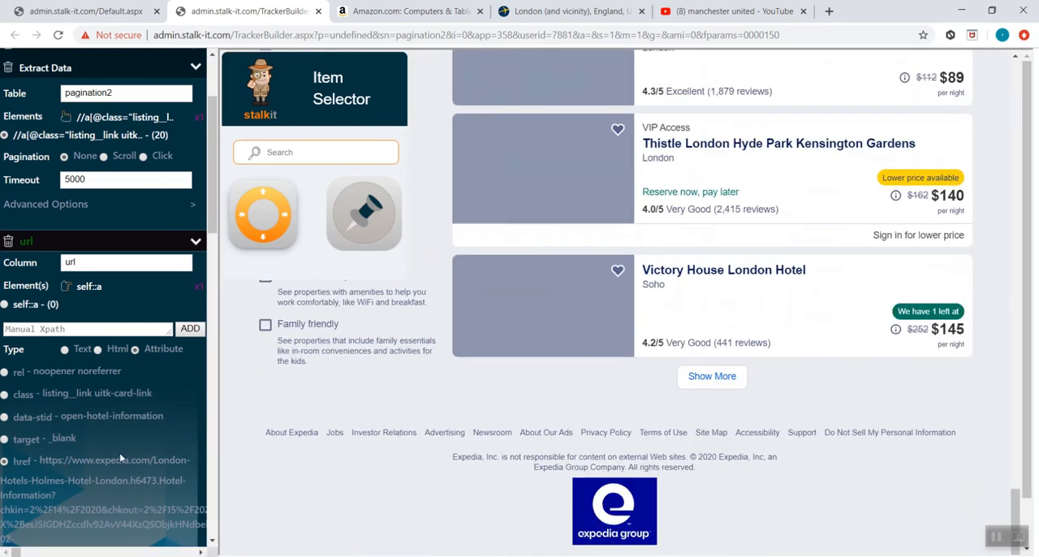
scroll(122, 454, "down", 6)
scroll(131, 434, "up", 5)
scroll(138, 340, "up", 2)
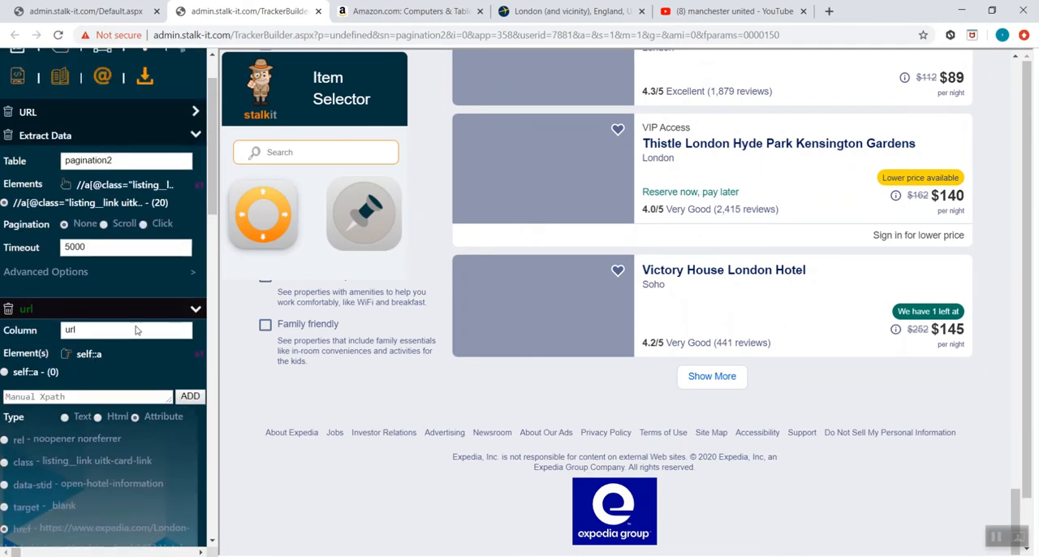
left_click(143, 224)
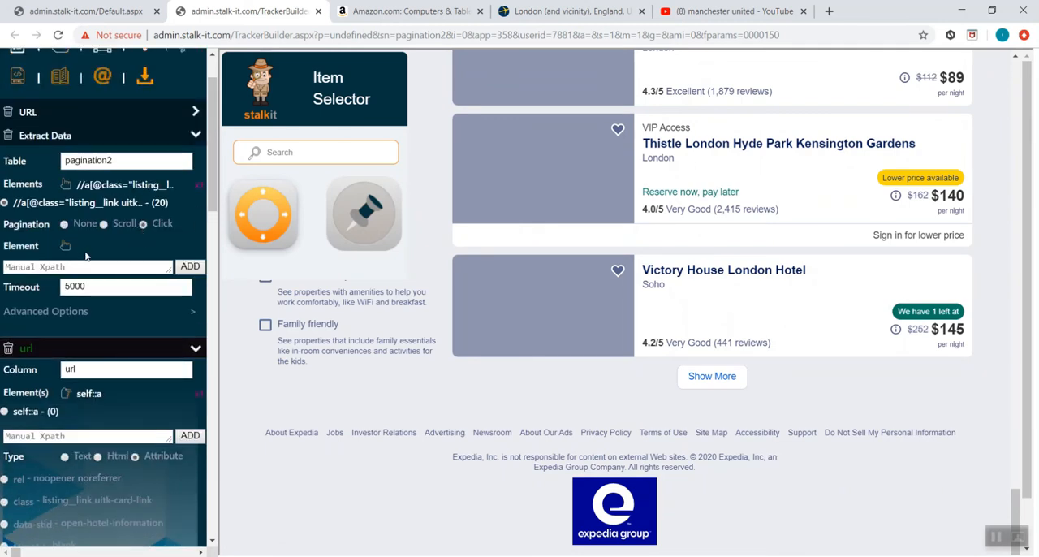
left_click(311, 152)
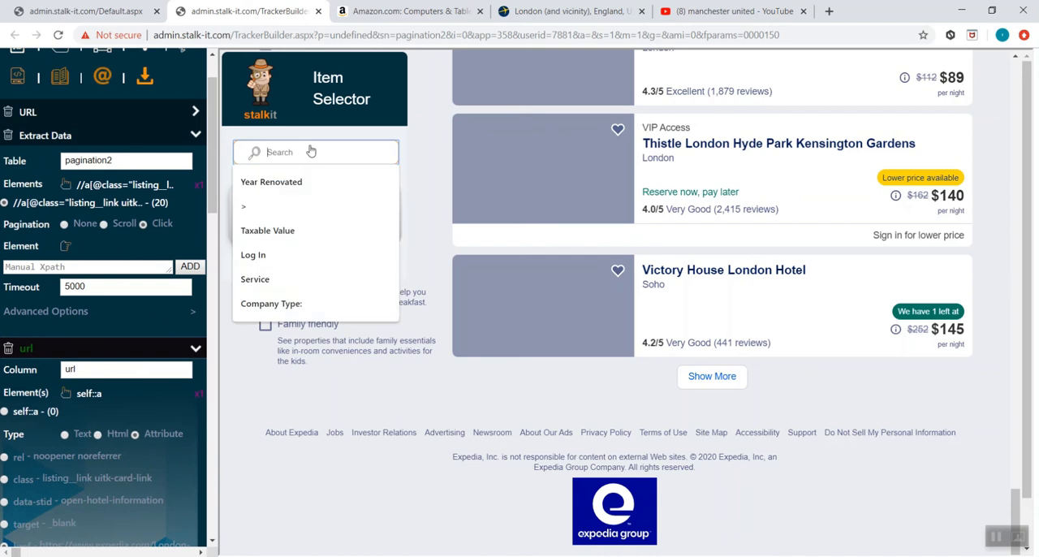
type("Show More")
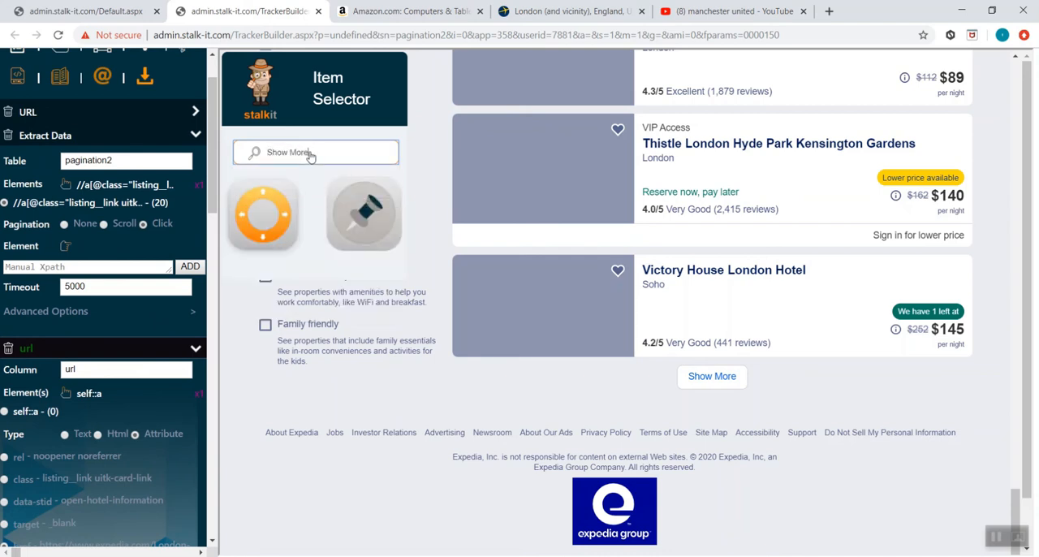
key("Return")
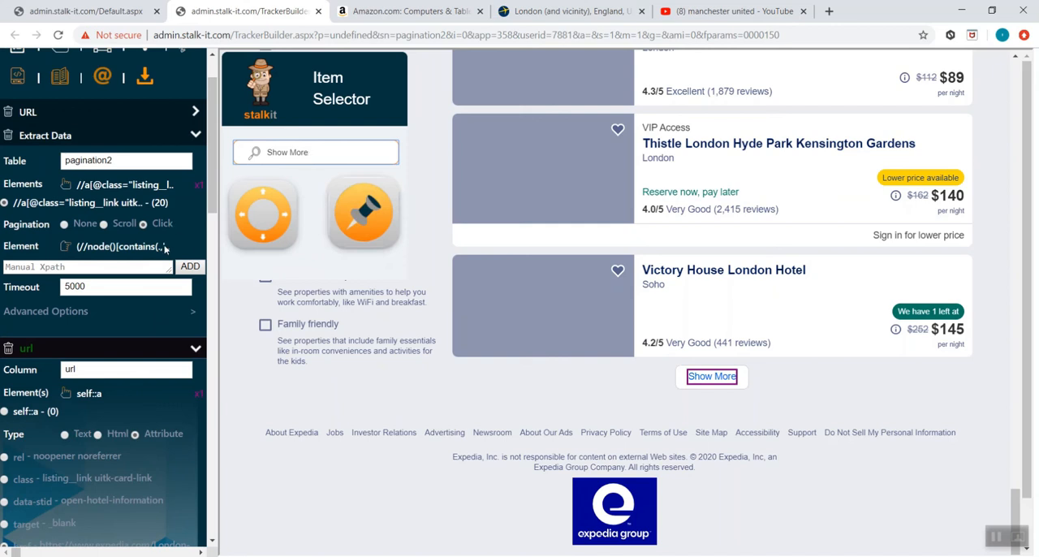
- Save the Expedia tracker, close the tracker builder, and activate the pagination2 scraper
scroll(128, 427, "down", 10)
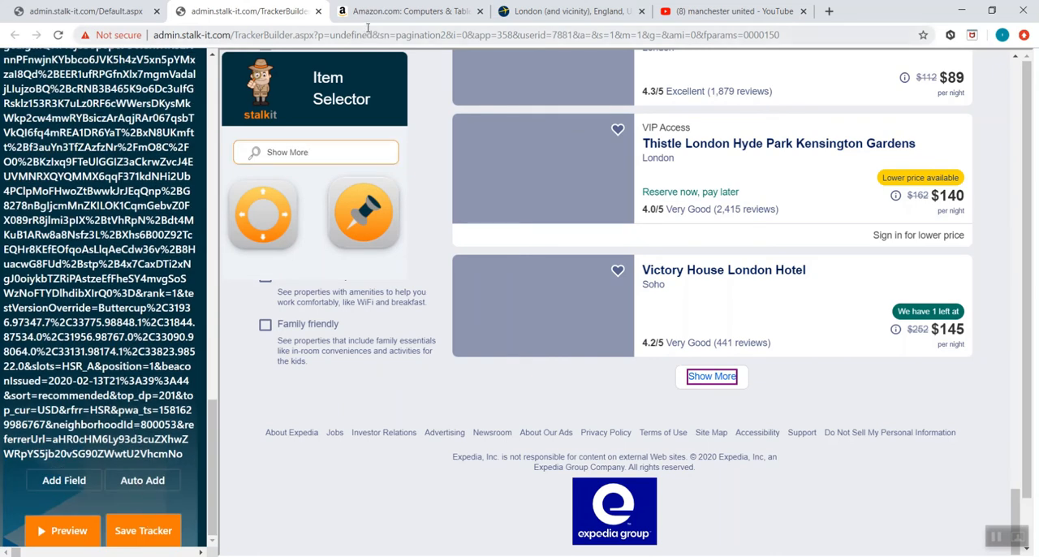
key("ctrl+w")
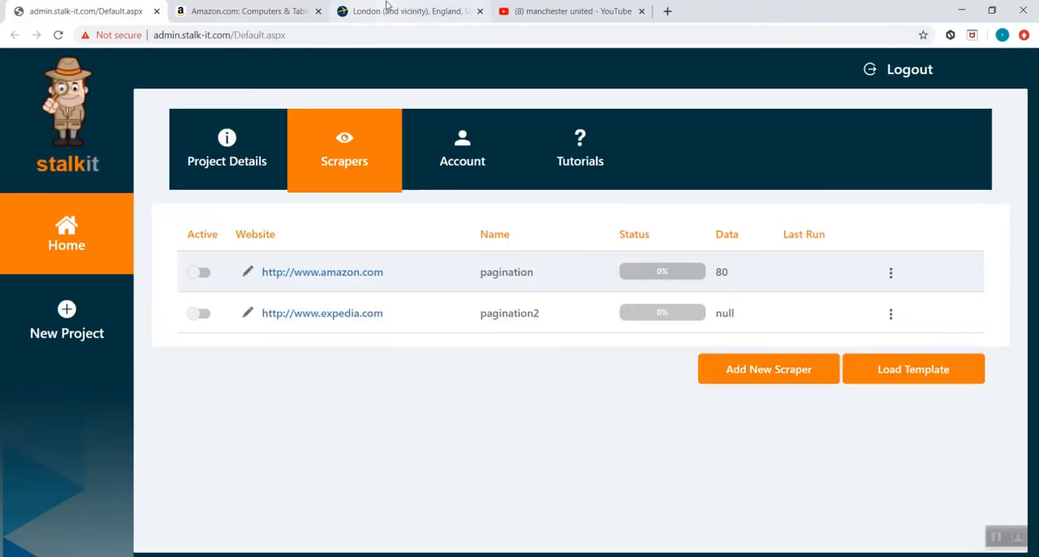
left_click(200, 315)
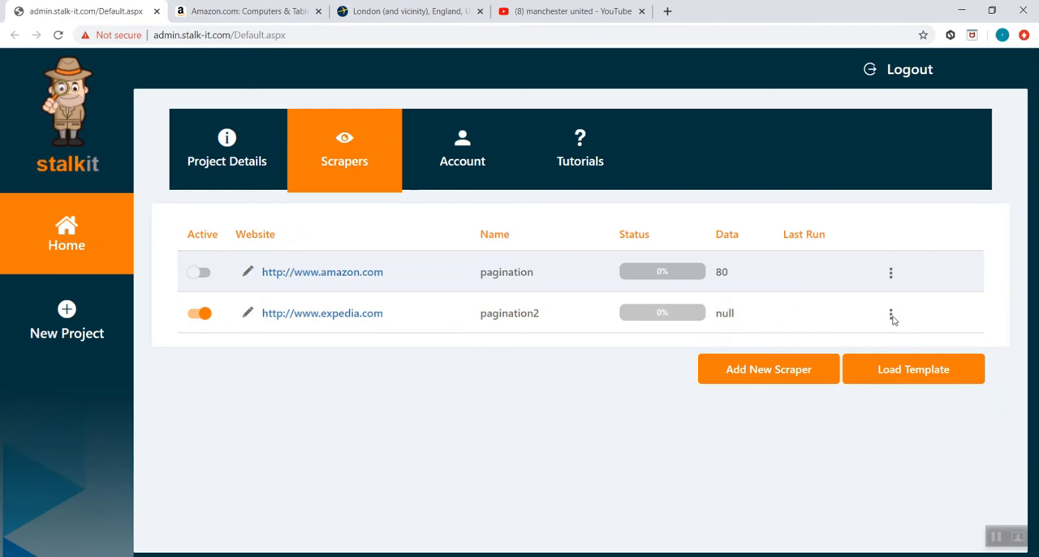
- Switch to the YouTube results page for "manchester united" and copy its URL
left_click(890, 315)
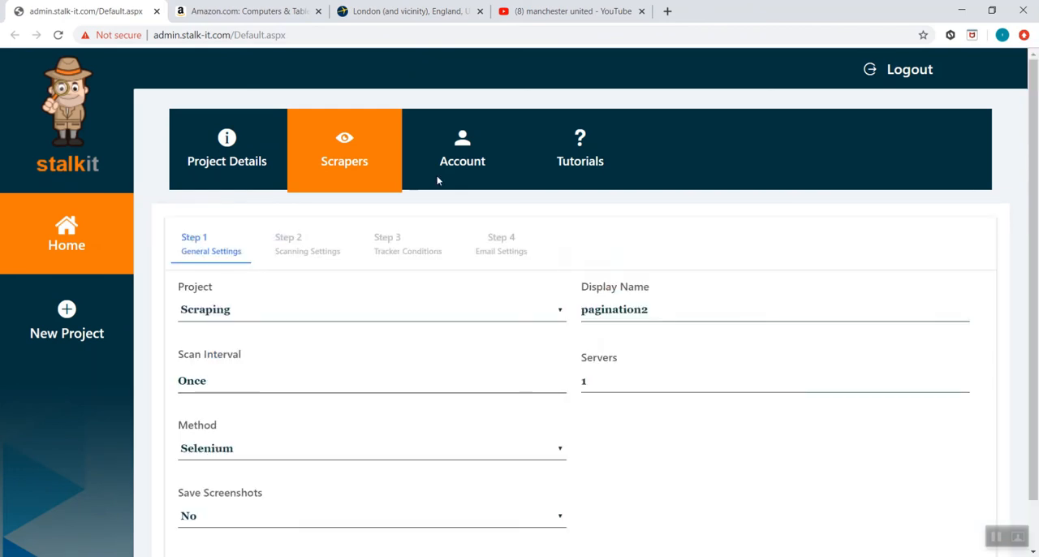
left_click(525, 15)
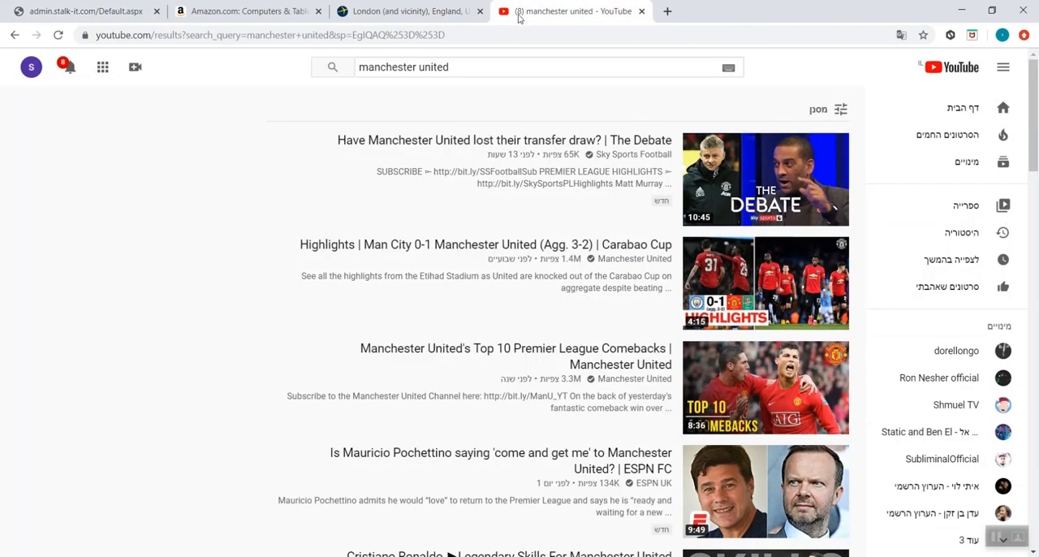
left_click(509, 34)
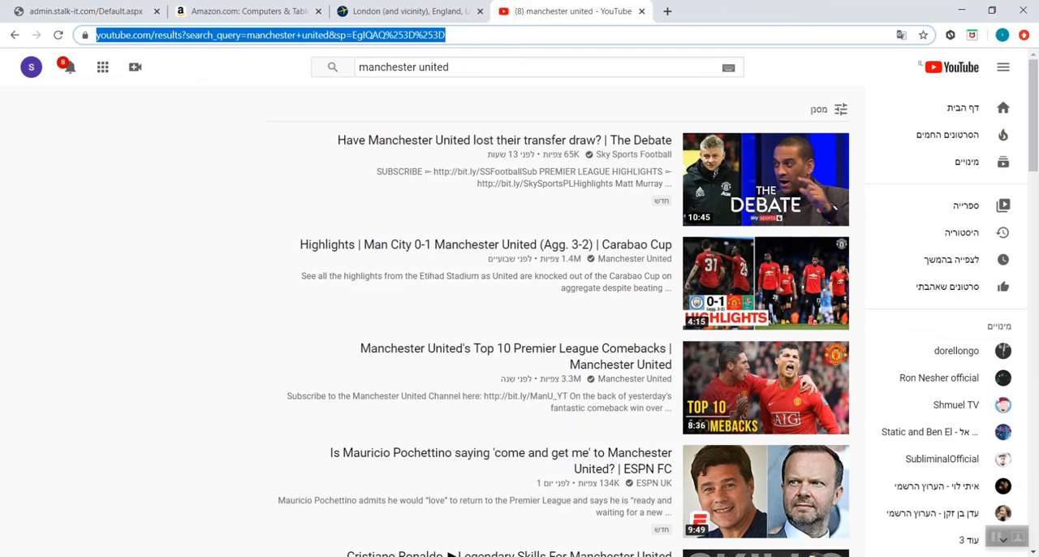
- Return to the stalkit scrapers list, add a new scraper with display name "pagination3", and open its tracker builder
left_click(105, 11)
left_click(325, 145)
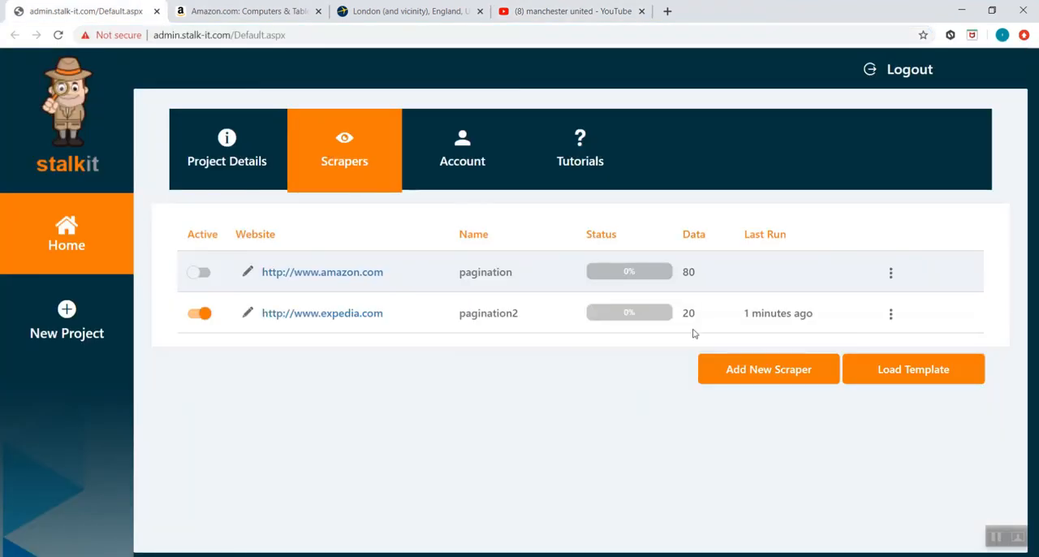
left_click(764, 368)
left_click(680, 311)
type("pagination3")
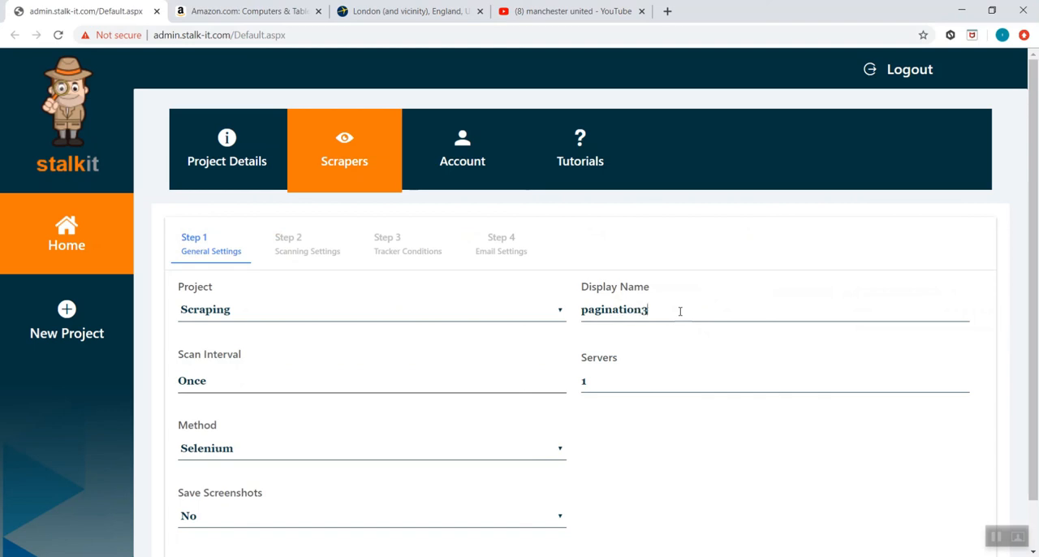
scroll(738, 353, "down", 2)
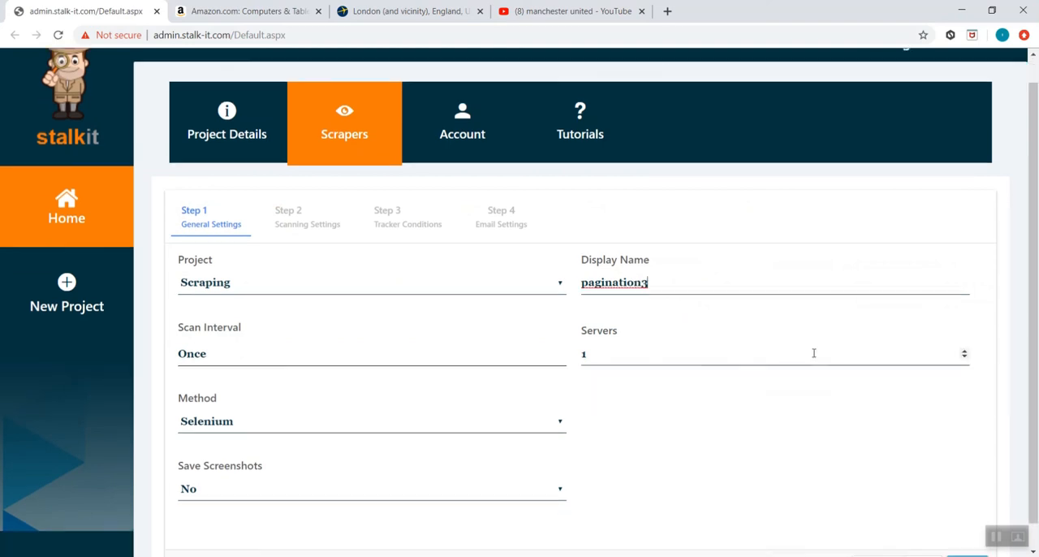
left_click(922, 538)
left_click(573, 296)
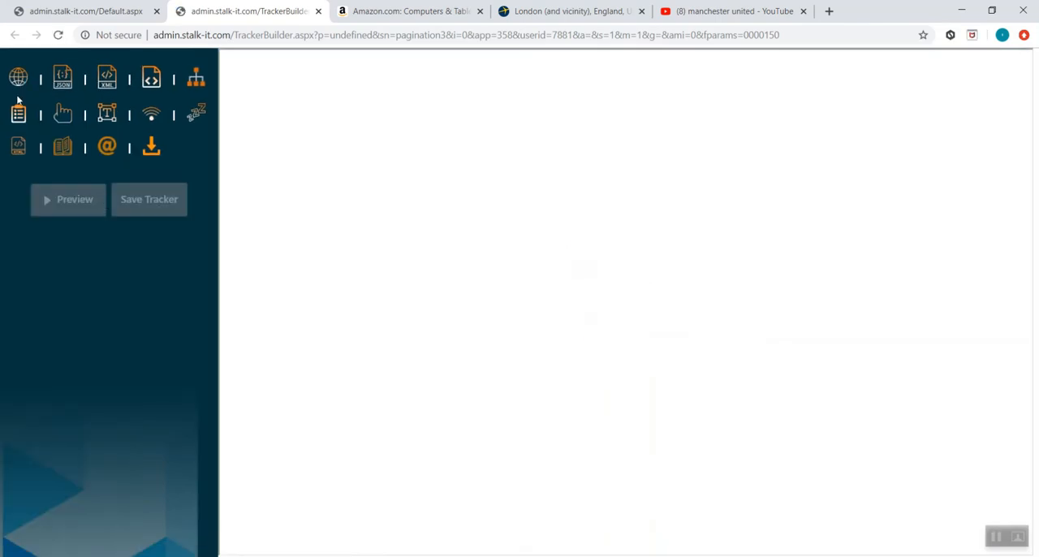
- Add a URL action to the tracker with the copied YouTube results address and load the page
left_click(21, 79)
left_click(123, 203)
key("ctrl+v")
left_click(79, 482)
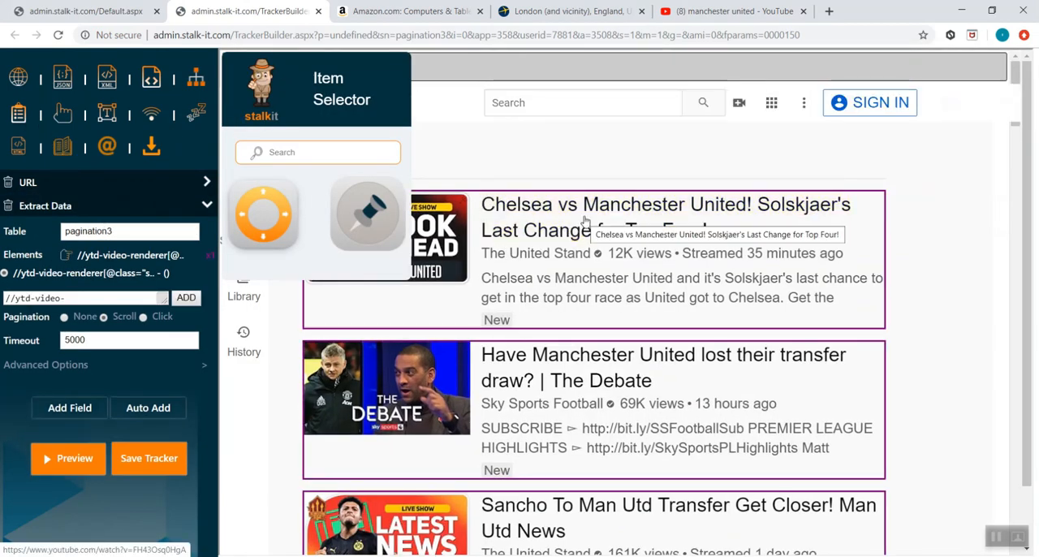
left_click(517, 234)
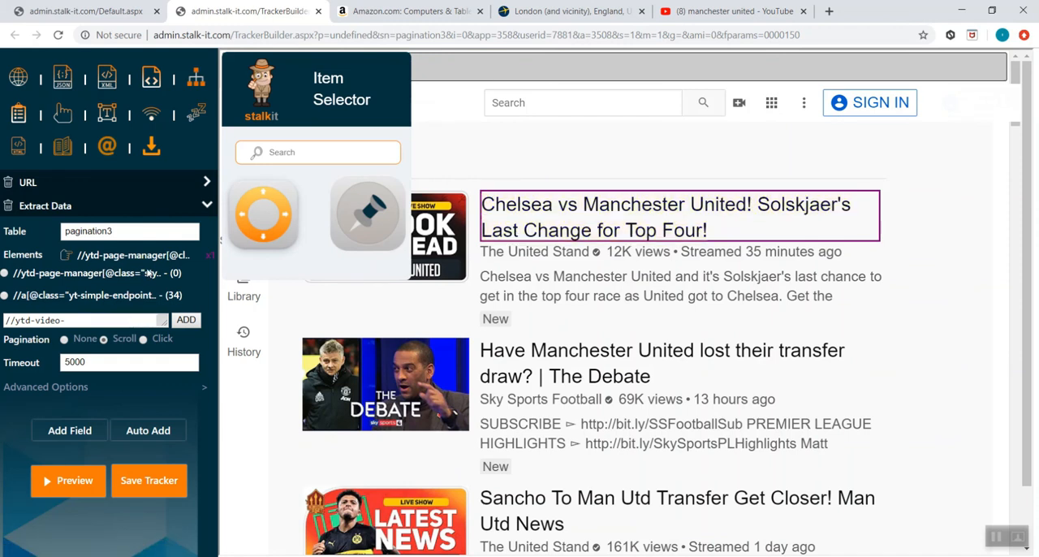
left_click(137, 297)
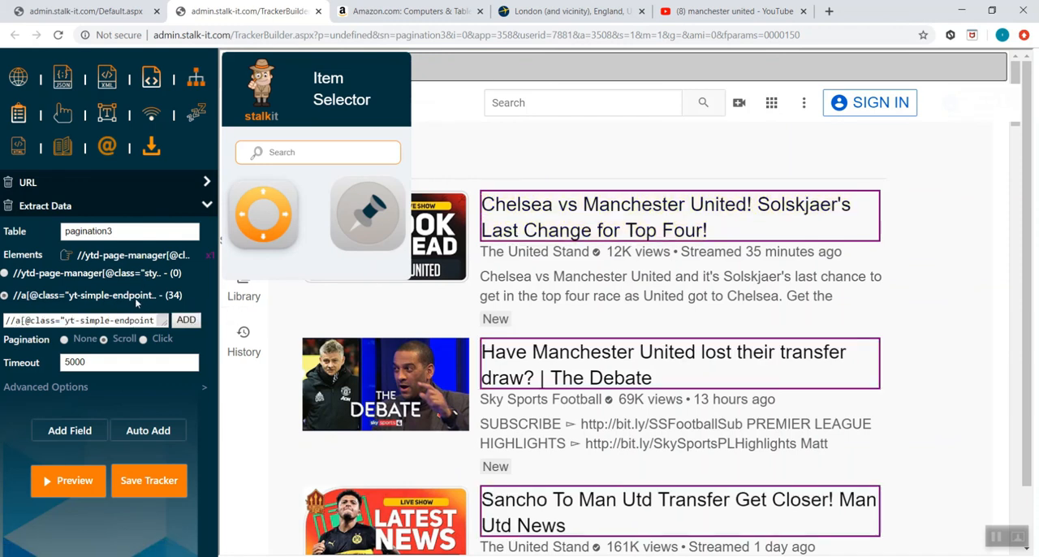
scroll(660, 271, "down", 15)
scroll(660, 269, "down", 10)
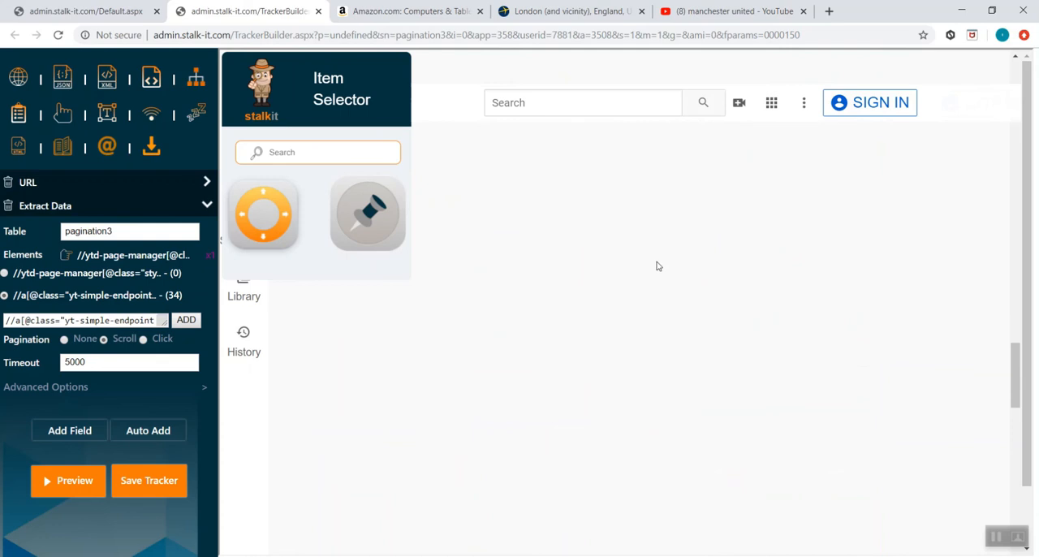
scroll(661, 270, "up", 10)
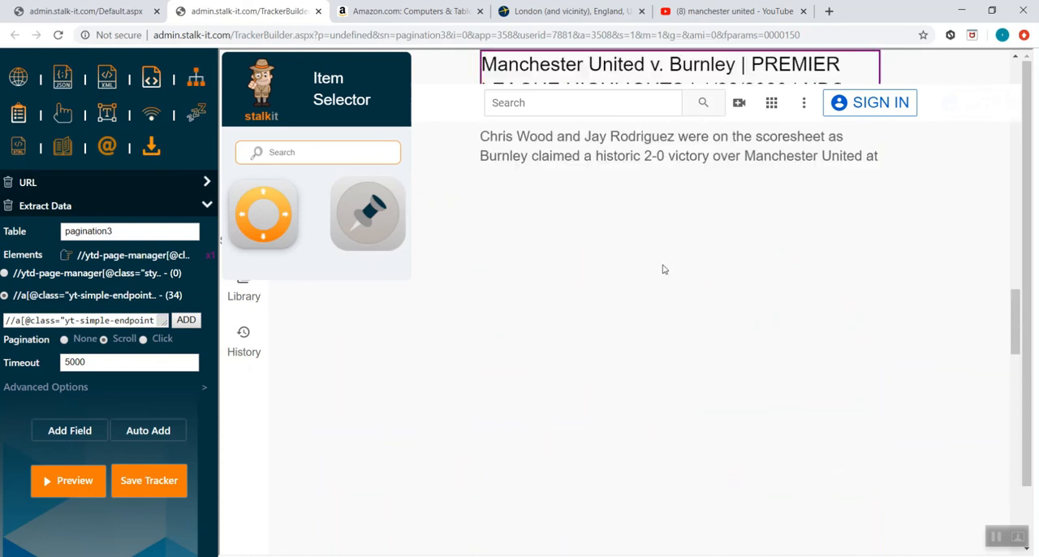
- Add a Timeout action with a 5000 ms sleep between the URL and Extract Data actions, and reopen the Extract Data settings
left_click(196, 111)
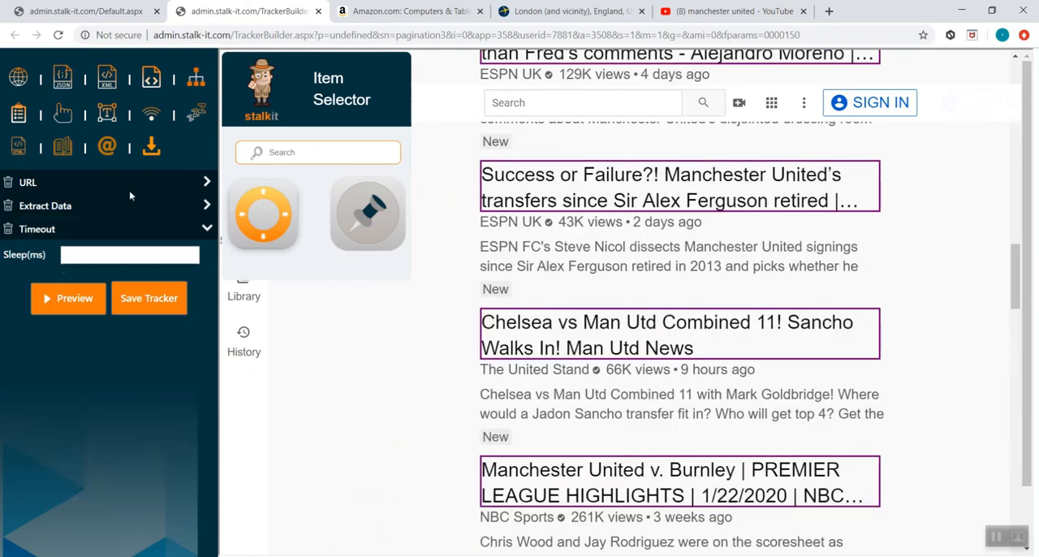
left_click(112, 231)
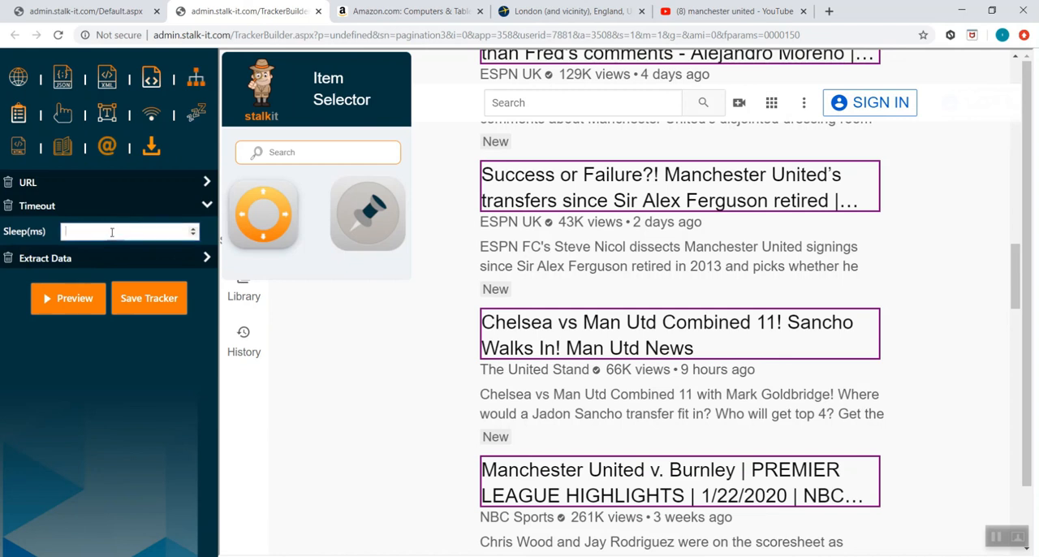
type("5000")
left_click(209, 259)
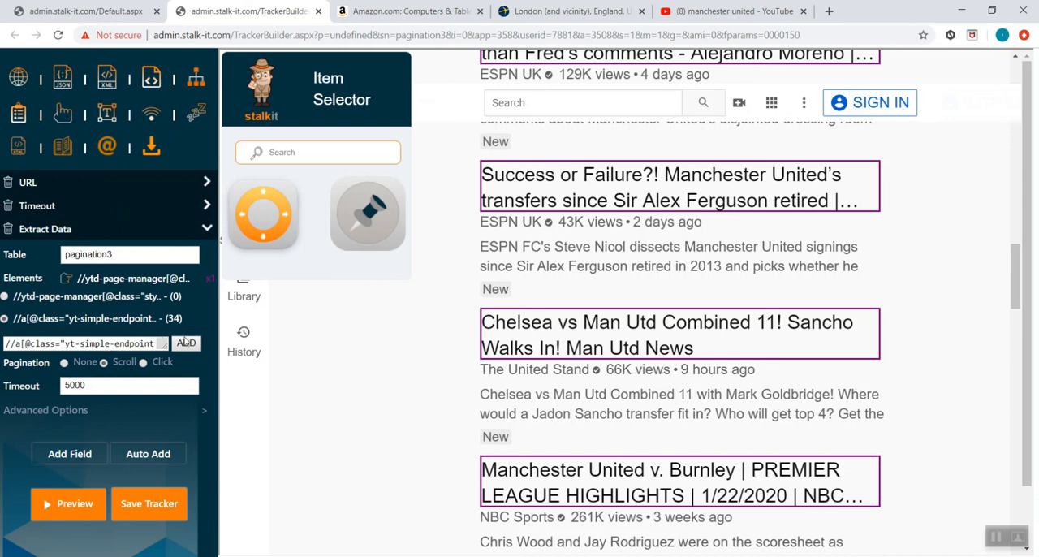
scroll(413, 357, "down", 9)
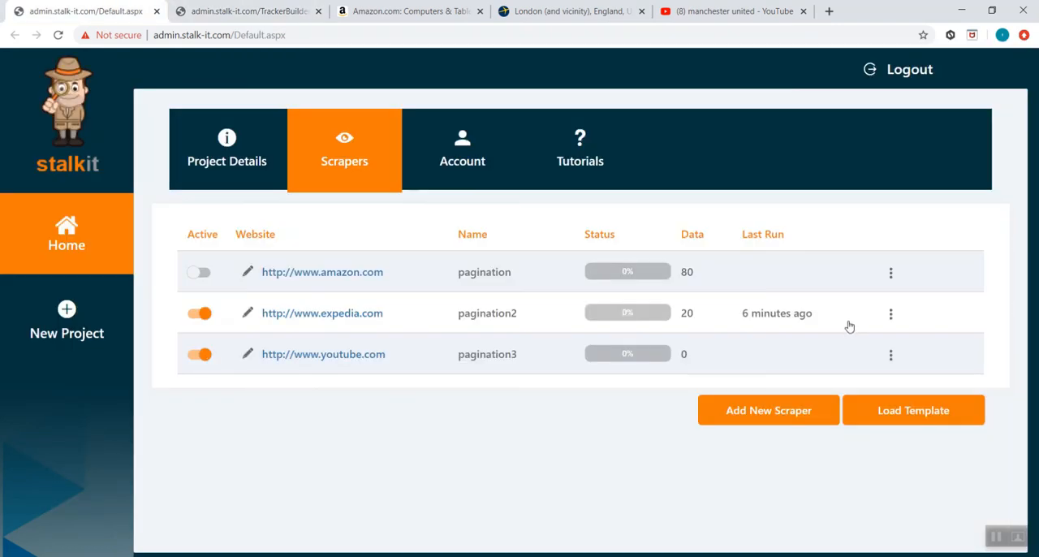
- Check the pagination3 scraper's logs, close them, and open its scraped data
left_click(890, 354)
left_click(841, 308)
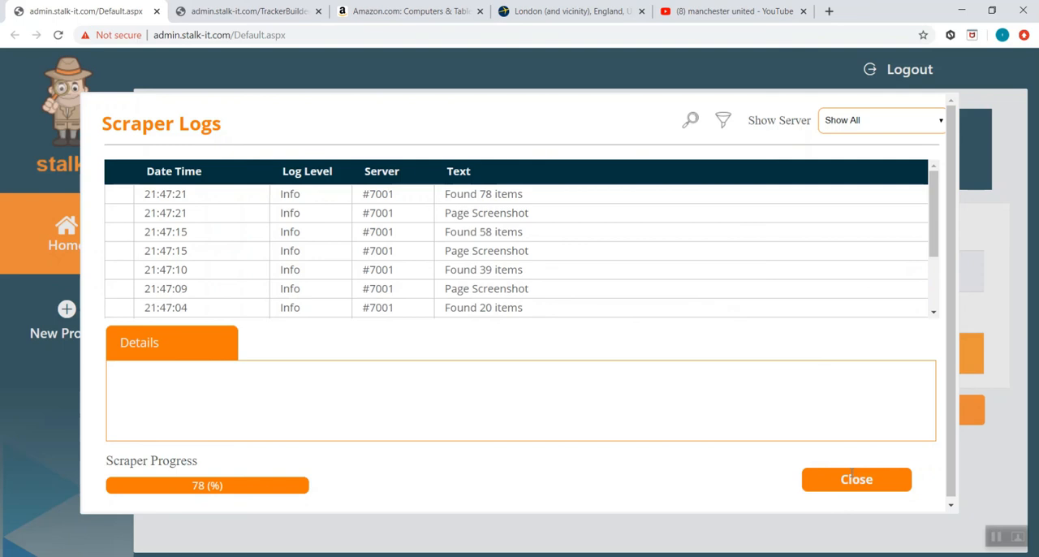
left_click(861, 479)
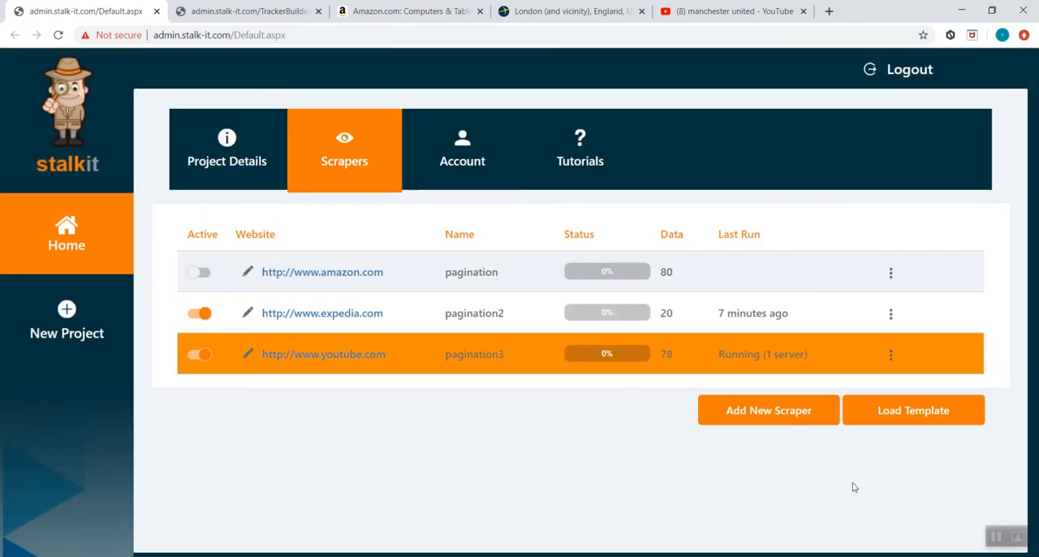
left_click(892, 356)
left_click(826, 240)
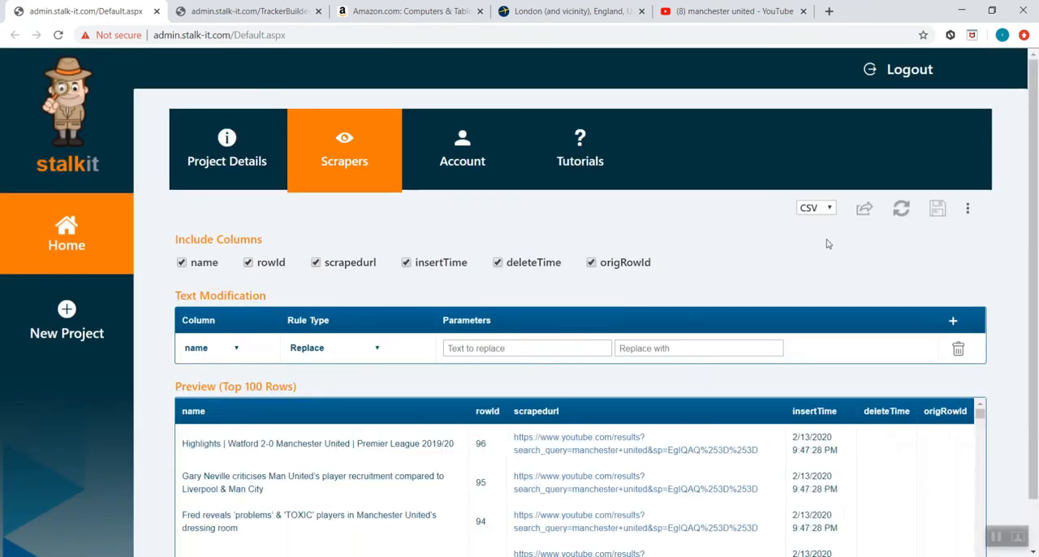